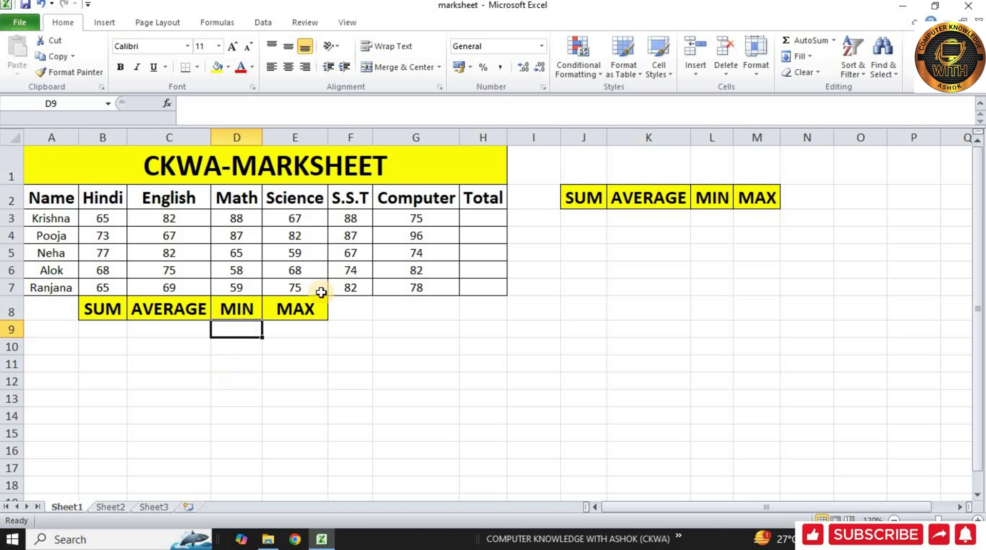
left_click(598, 207)
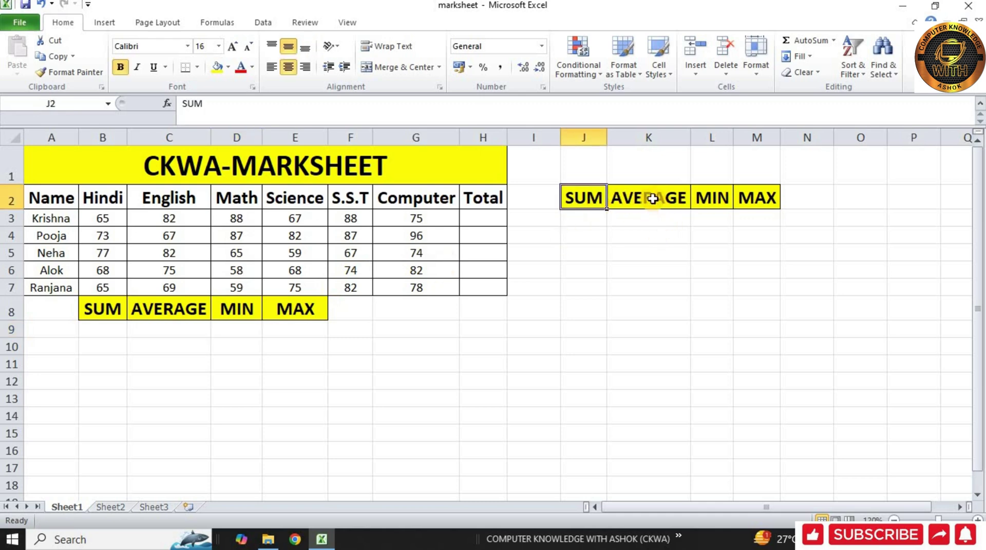
left_click(655, 197)
left_click(714, 196)
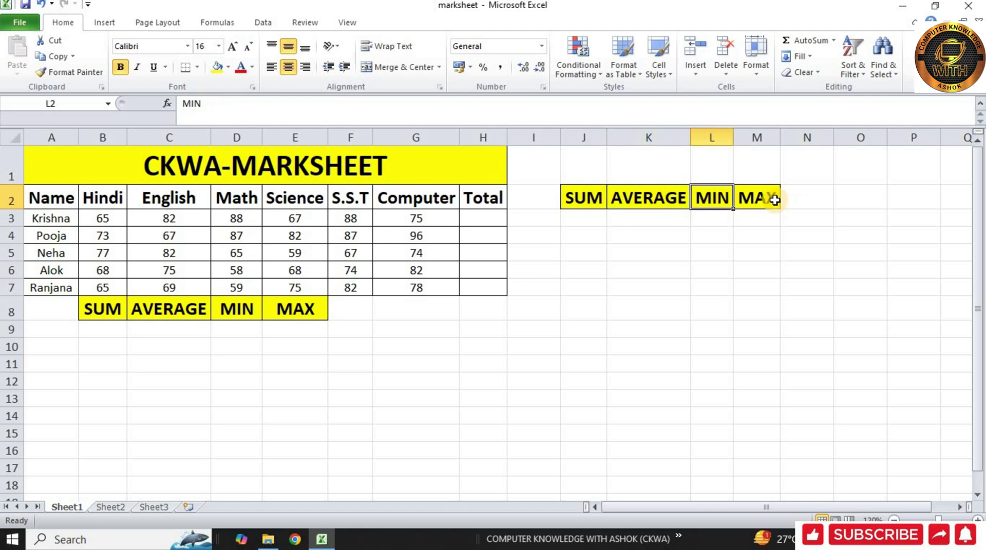
left_click(773, 199)
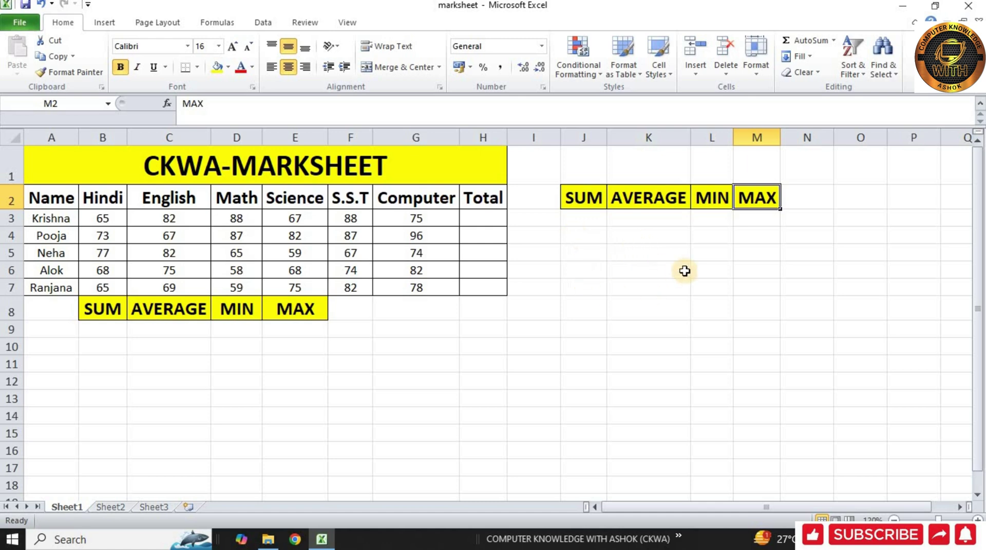
left_click(658, 273)
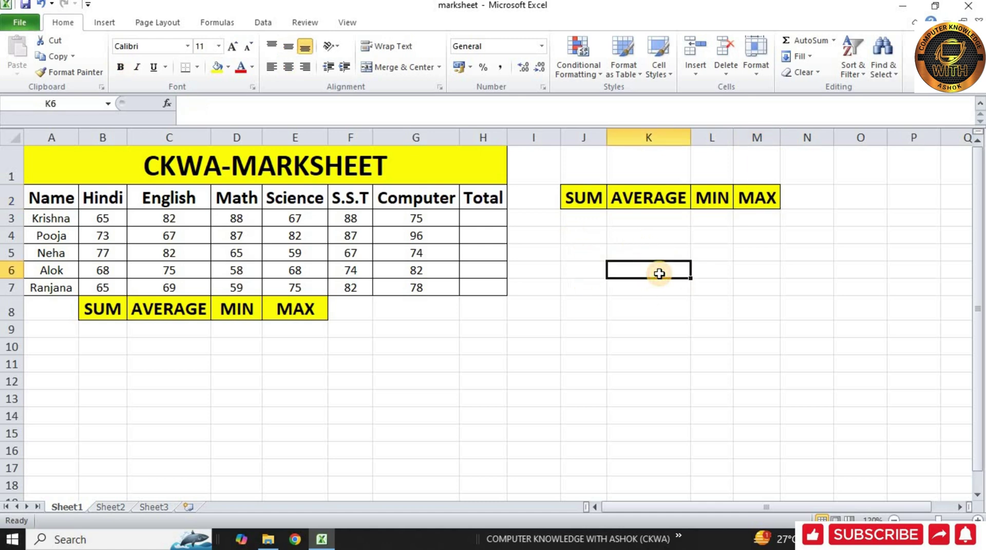
left_click(545, 267)
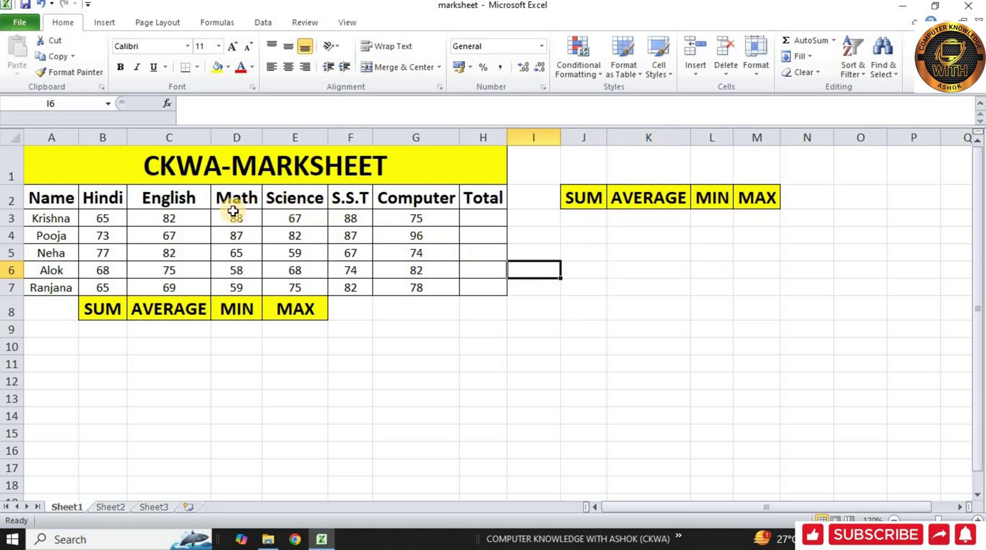
left_click(469, 214)
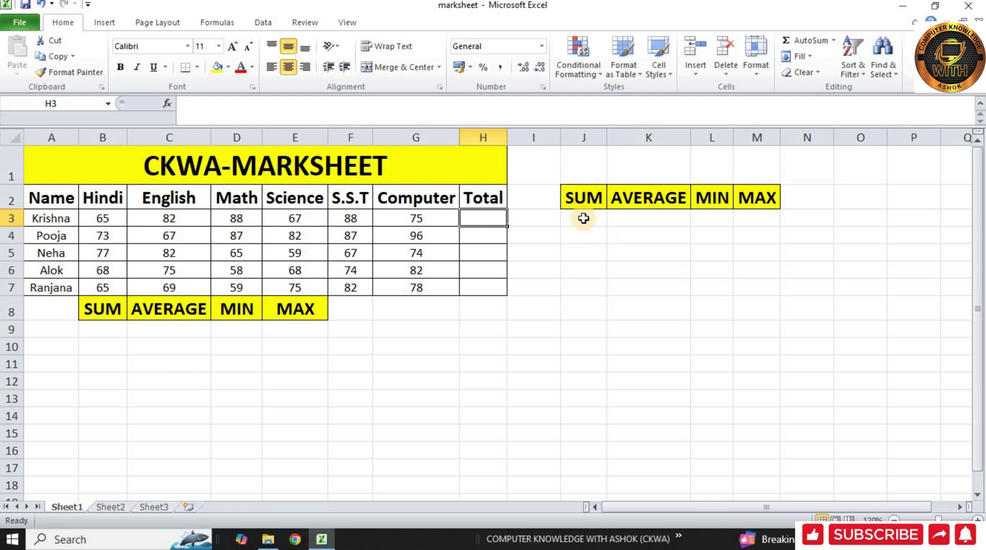
left_click(595, 212)
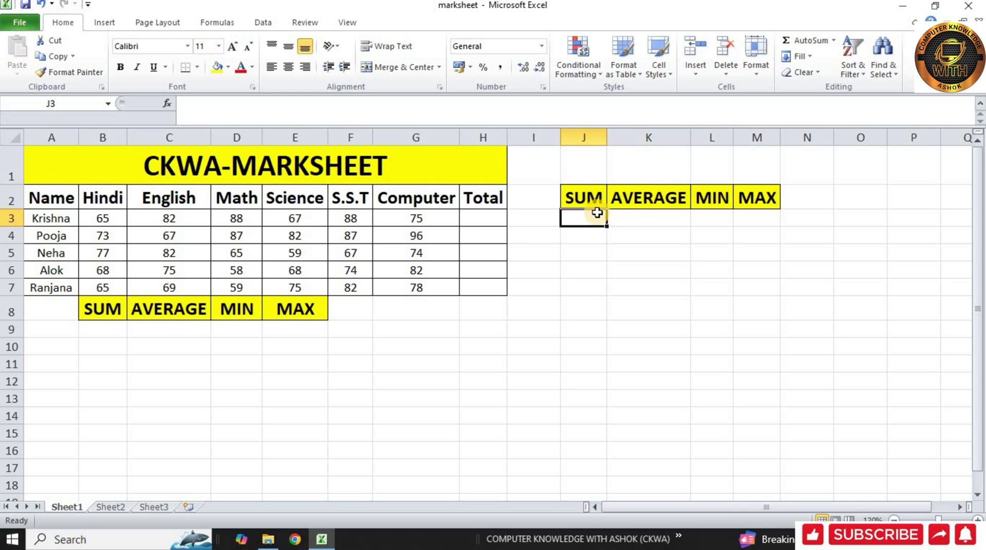
left_click(572, 246)
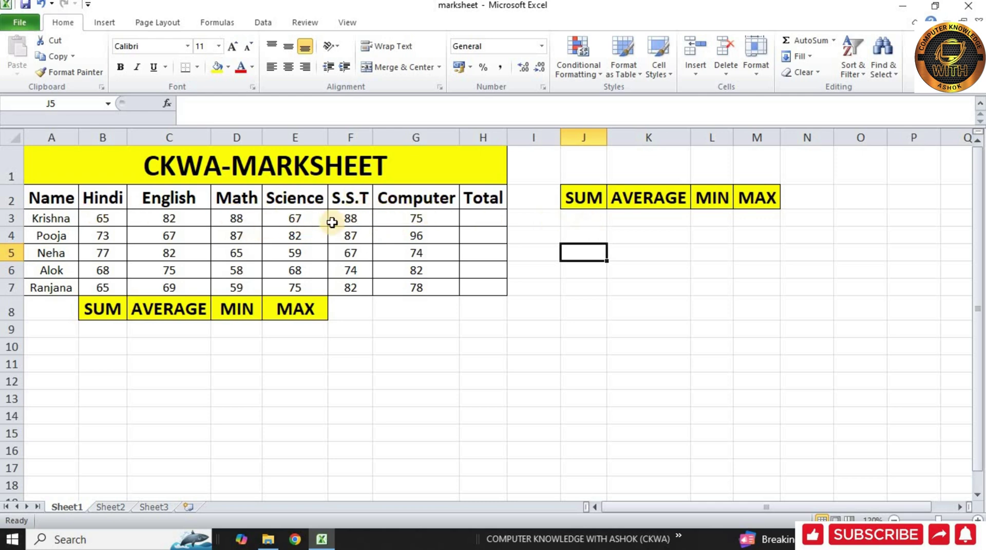
- Start a SUM formula in J3 covering the first student's marks in B3:F3
left_click(589, 221)
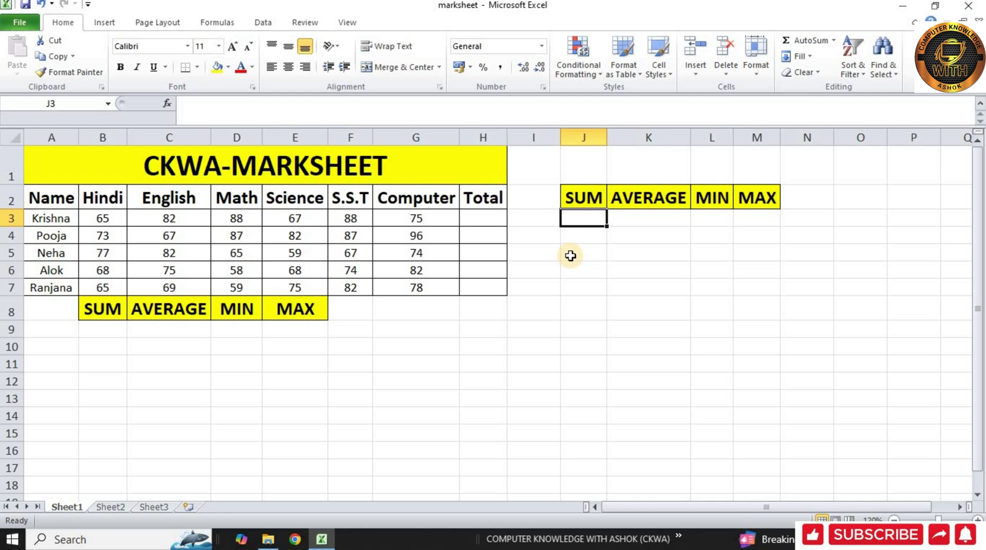
type("=")
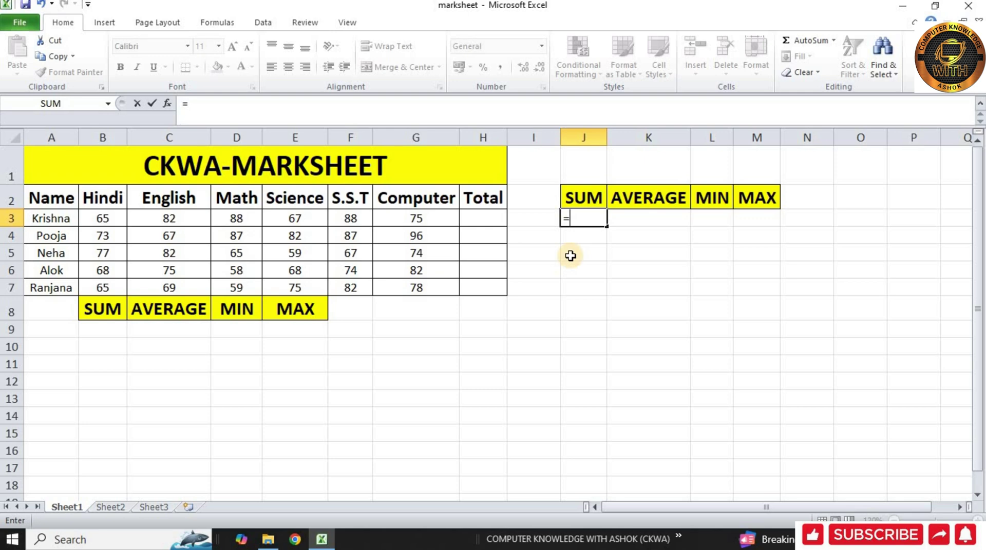
type("sum")
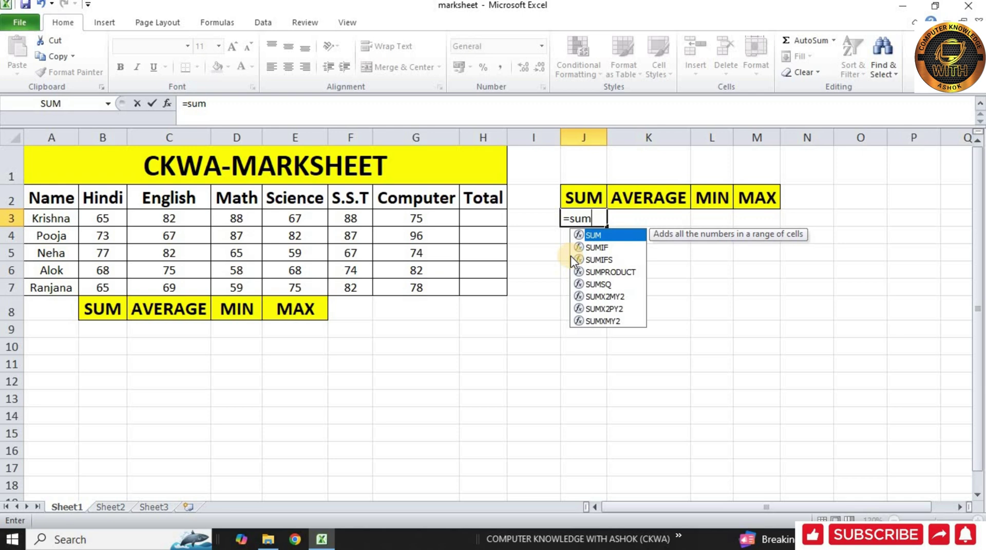
double_click(596, 236)
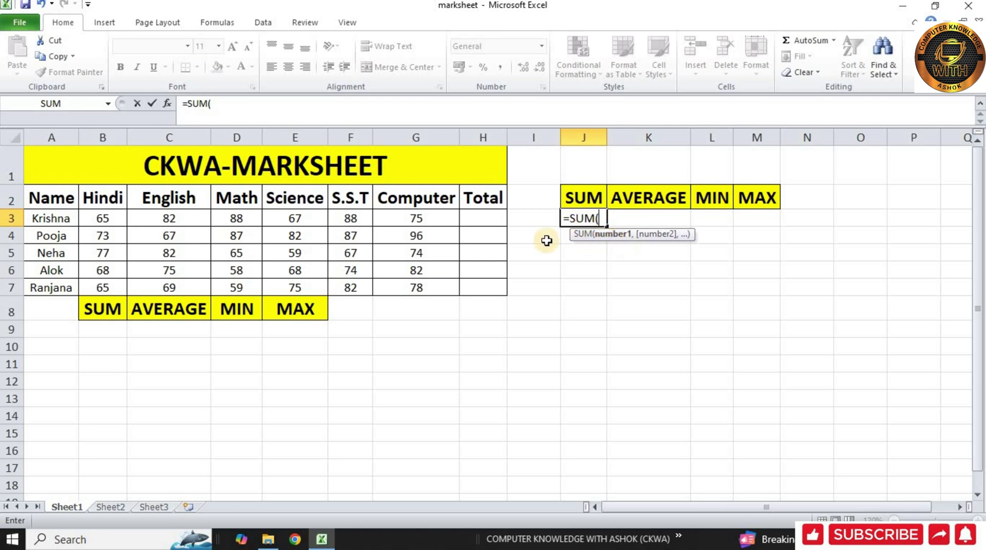
left_click(103, 216)
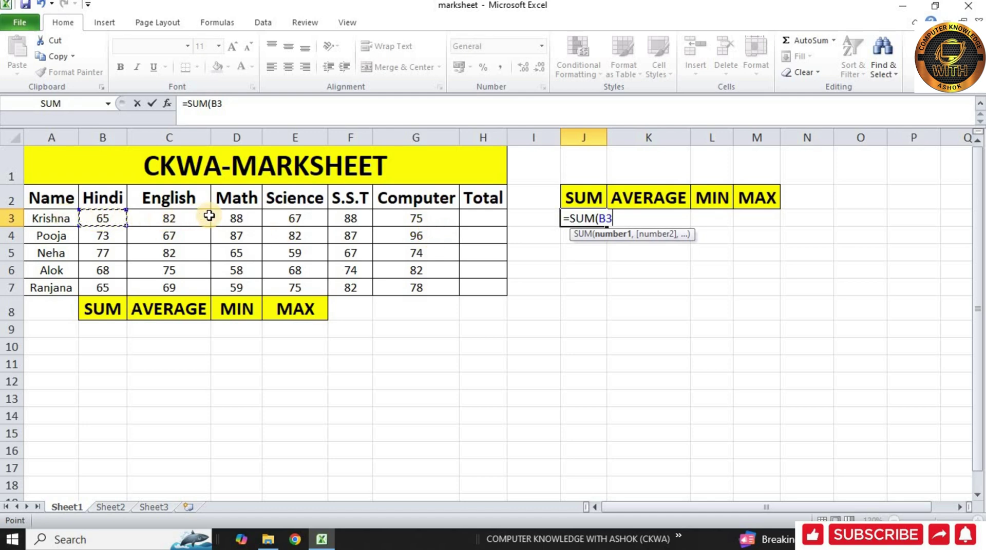
left_click(353, 216, "shift")
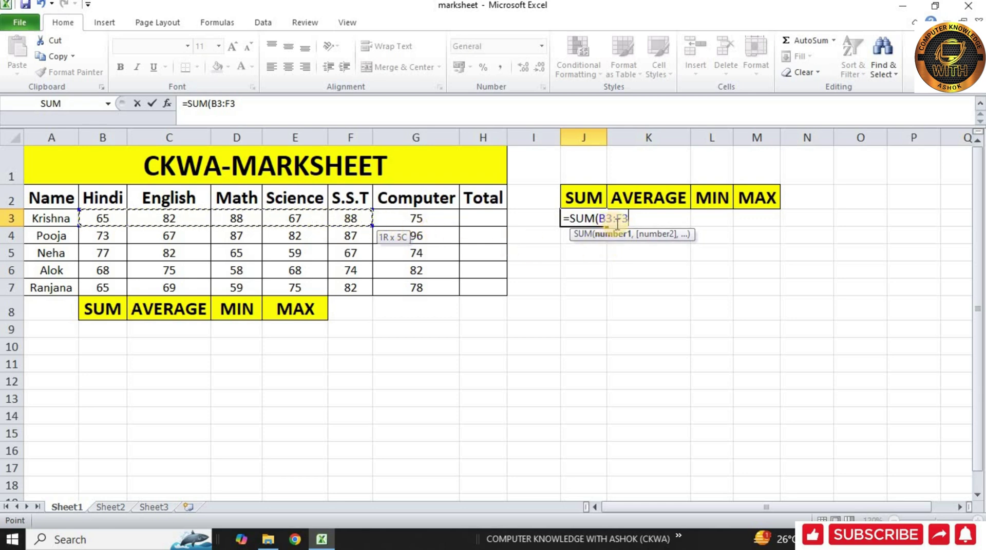
- Replace the formula's range in J3 so that it reads =SUM(B3:G3), including the Computer mark, and enter it
key("BackSpace")
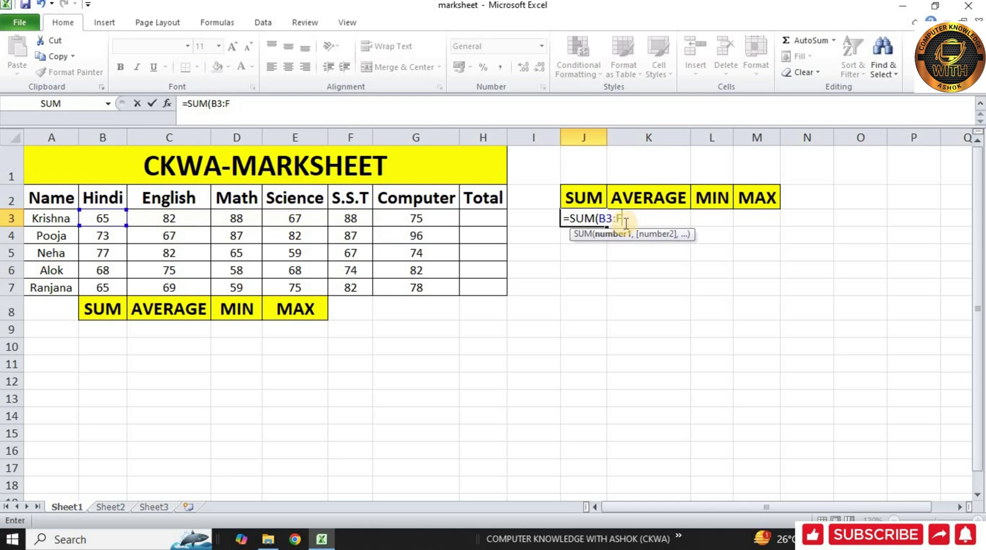
key("BackSpace")
key("BackSpace")
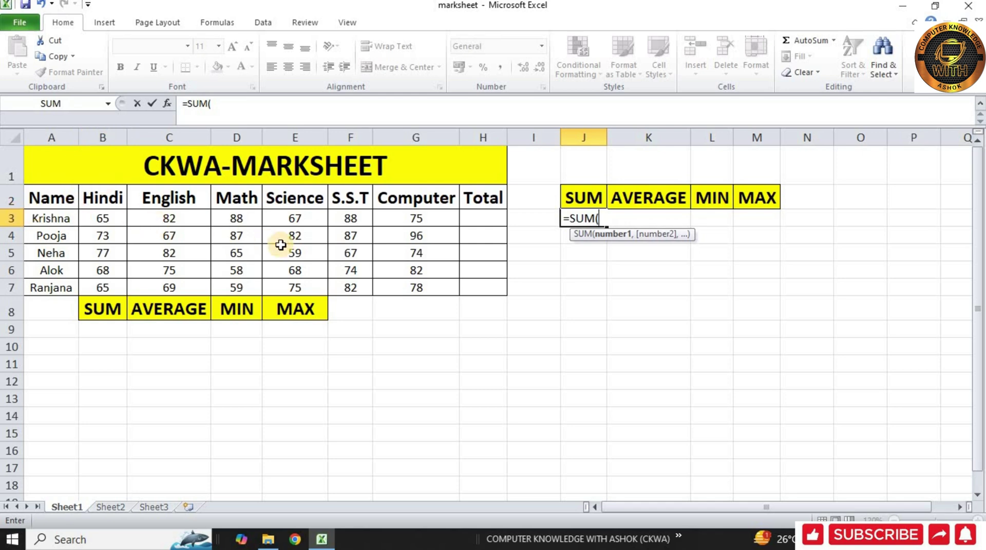
type("B3:")
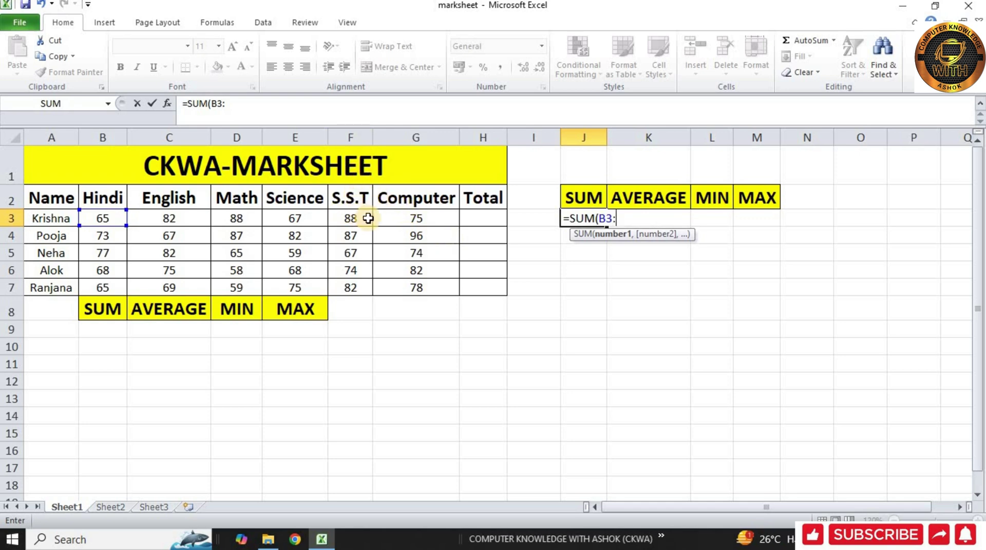
type("F3")
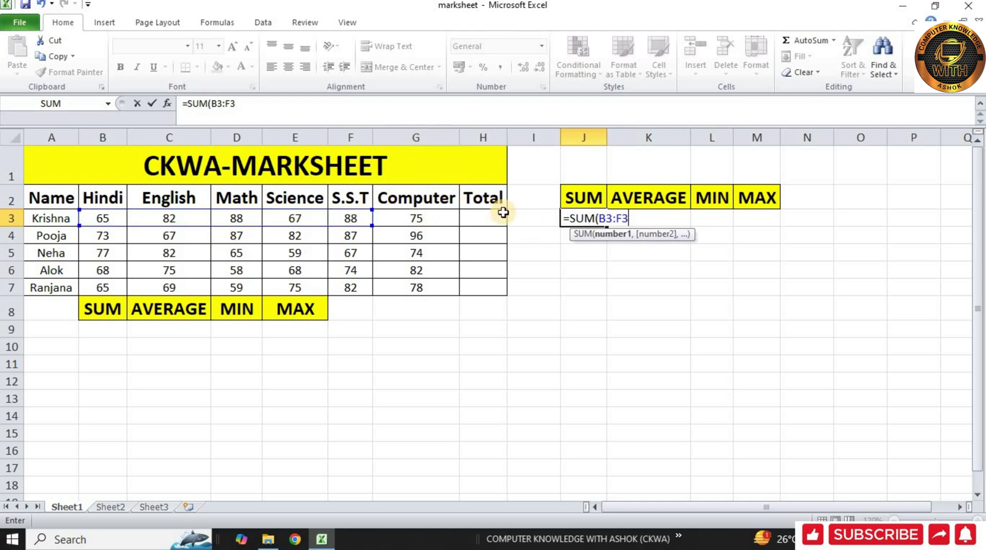
key("BackSpace")
key("BackSpace")
type("G3")
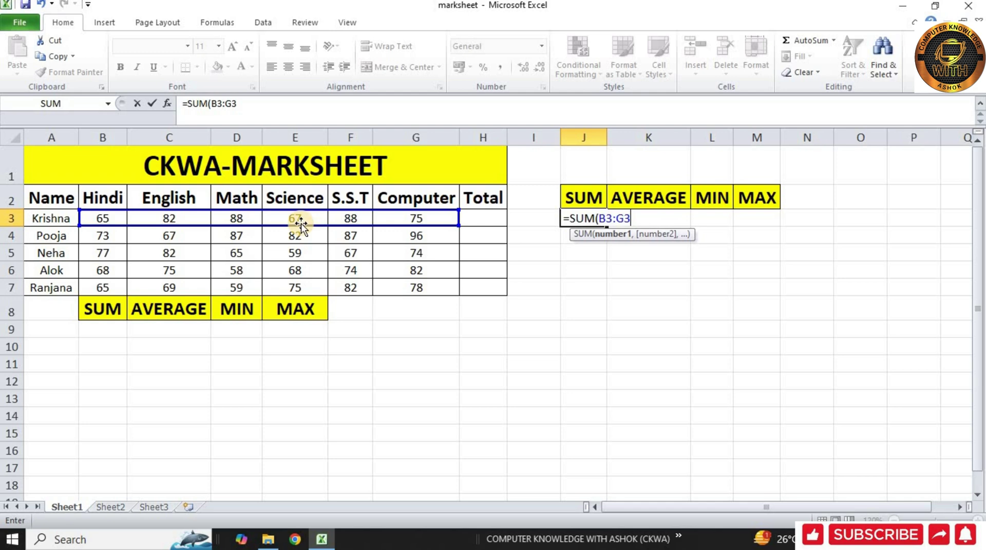
type(")")
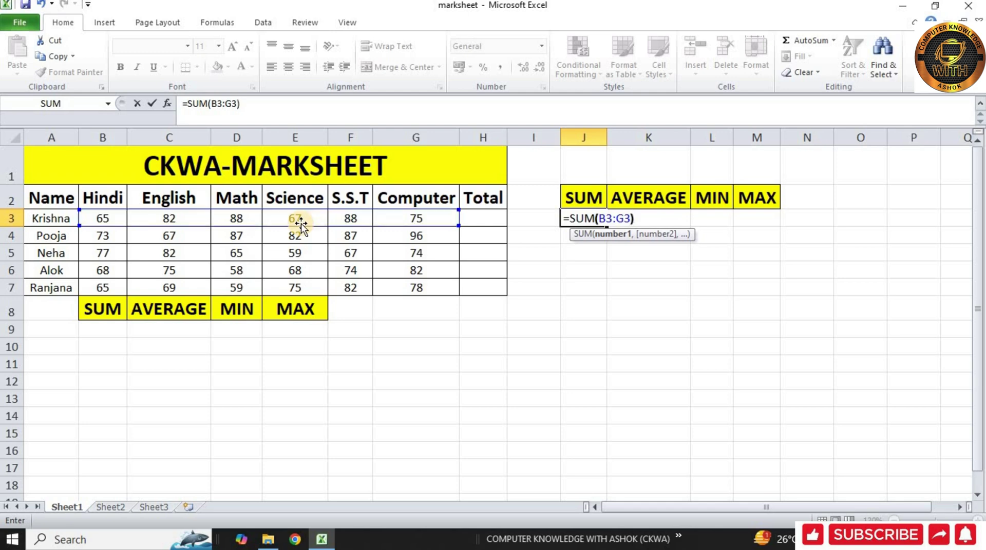
key("Return")
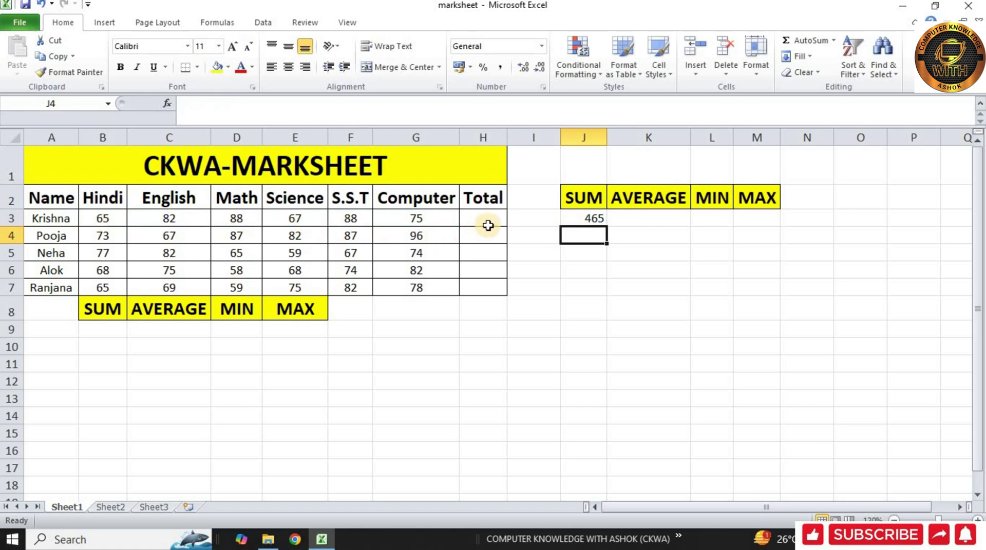
- Fill the SUM formula from J3 down to J7, and clear the contents of J3:J7
left_click(590, 216)
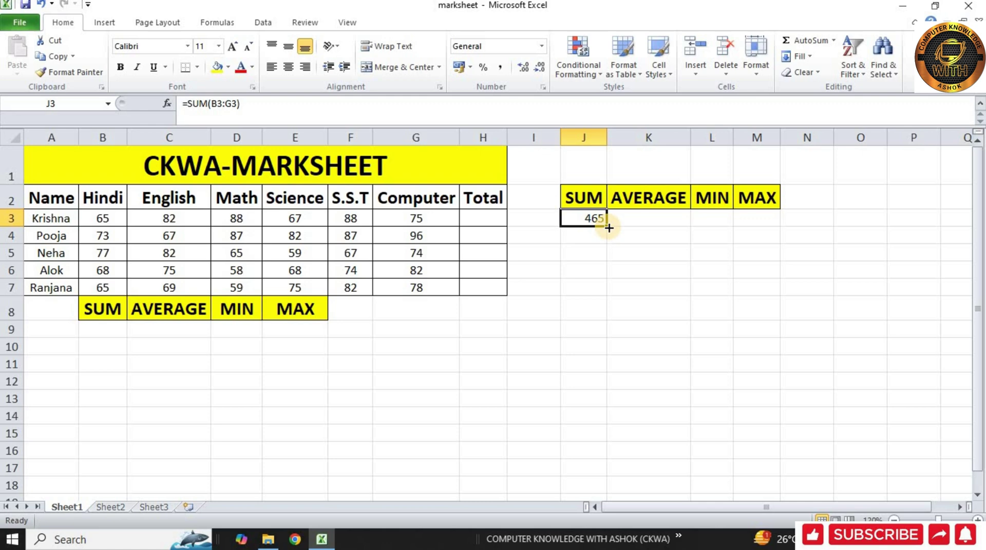
left_click_drag(608, 227, 607, 289)
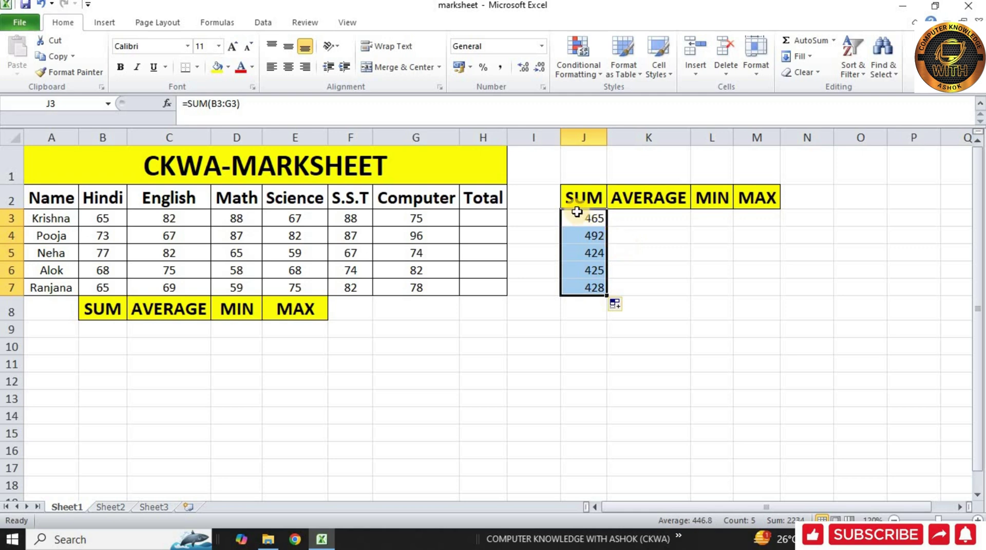
left_click_drag(577, 215, 594, 297)
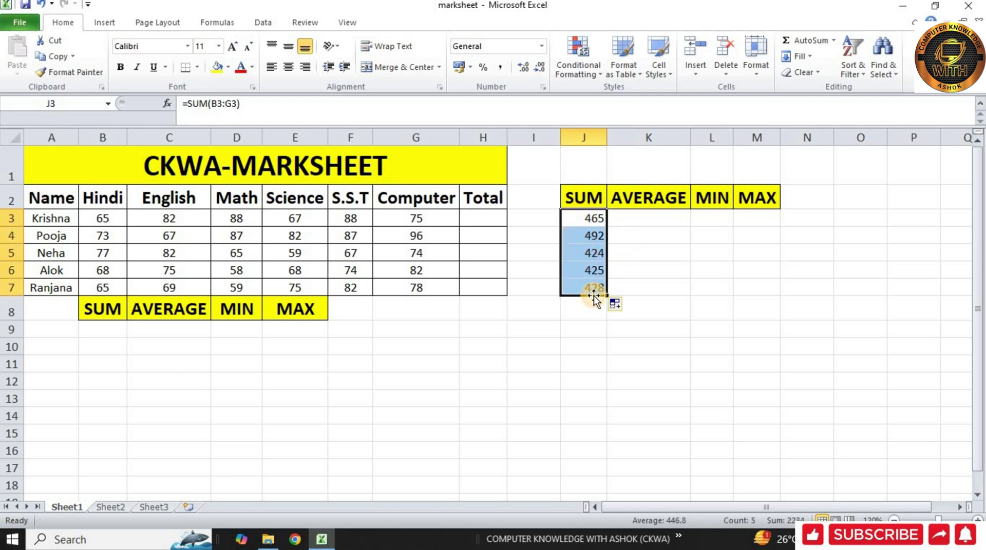
key("Delete")
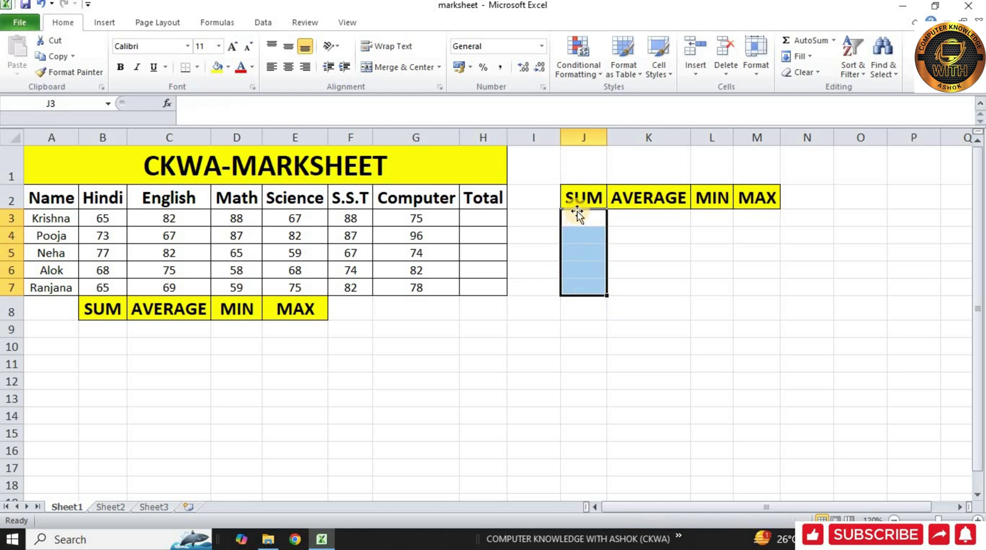
- Total the first student's marks in J3 with AutoSum, accepting the range B3:I3
left_click(597, 219)
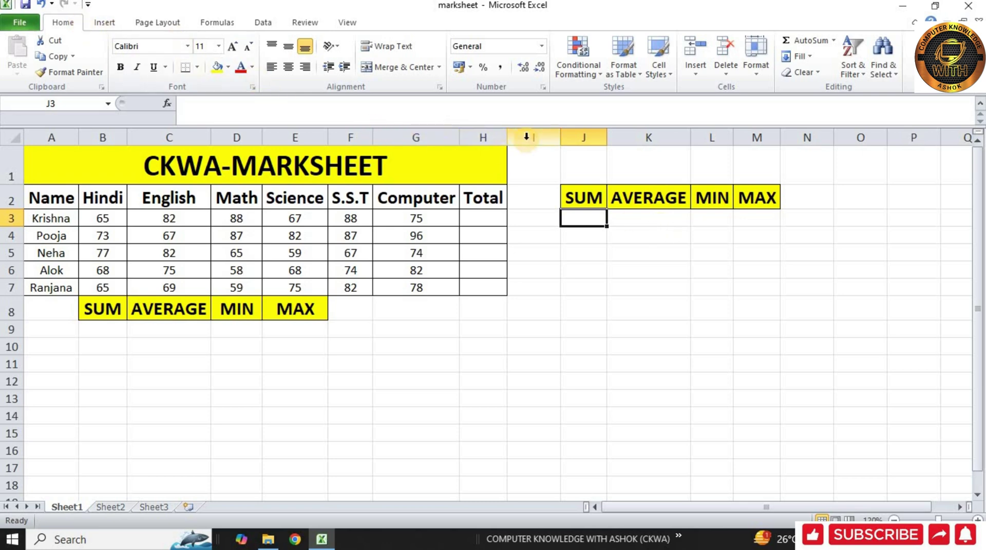
left_click(810, 41)
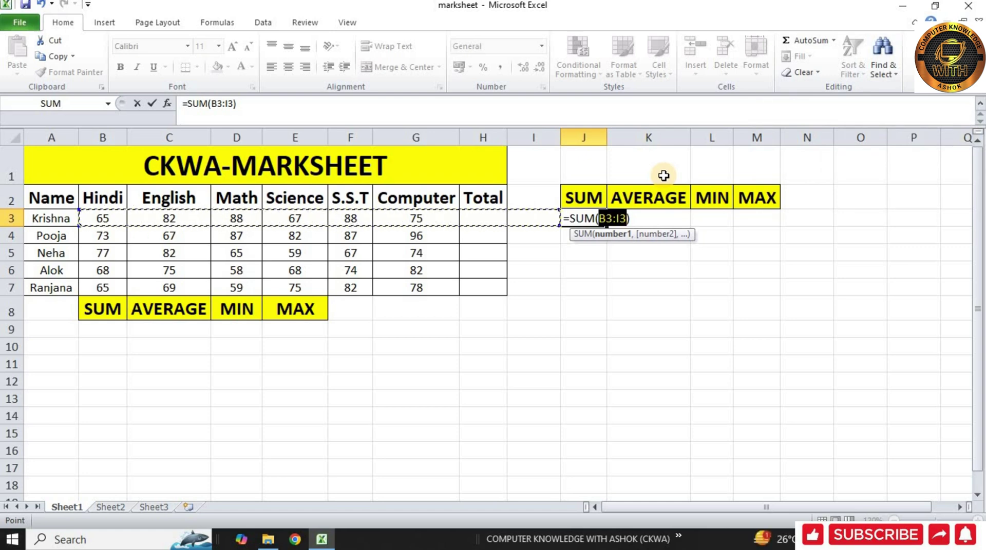
key("Return")
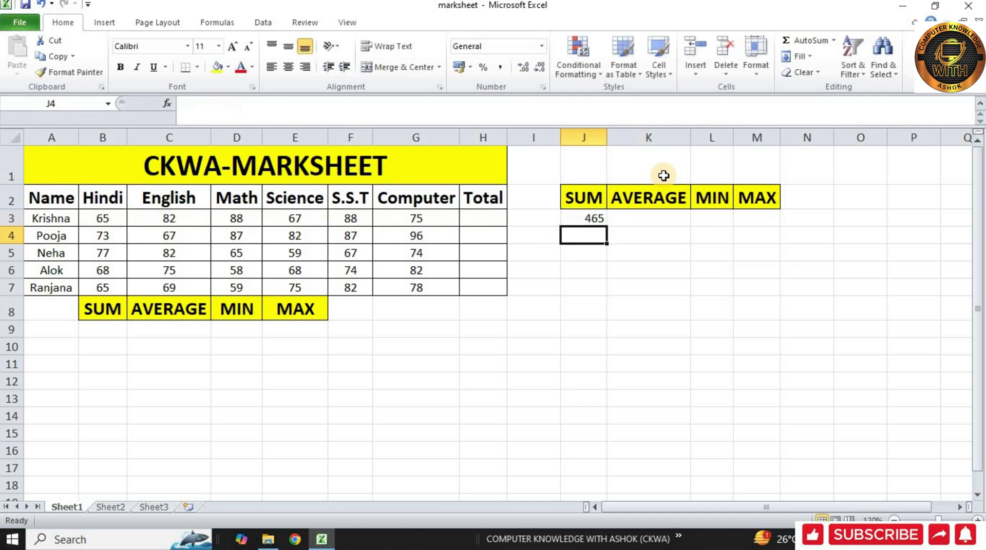
- Fill the SUM formula from J3 down to J7 and check the formulas in the filled cells
left_click(599, 218)
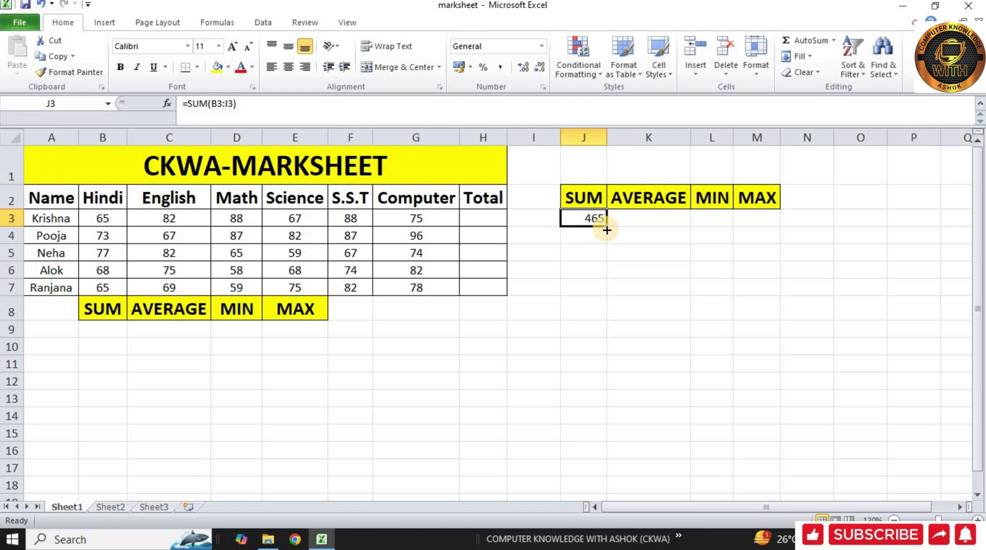
left_click_drag(606, 230, 606, 292)
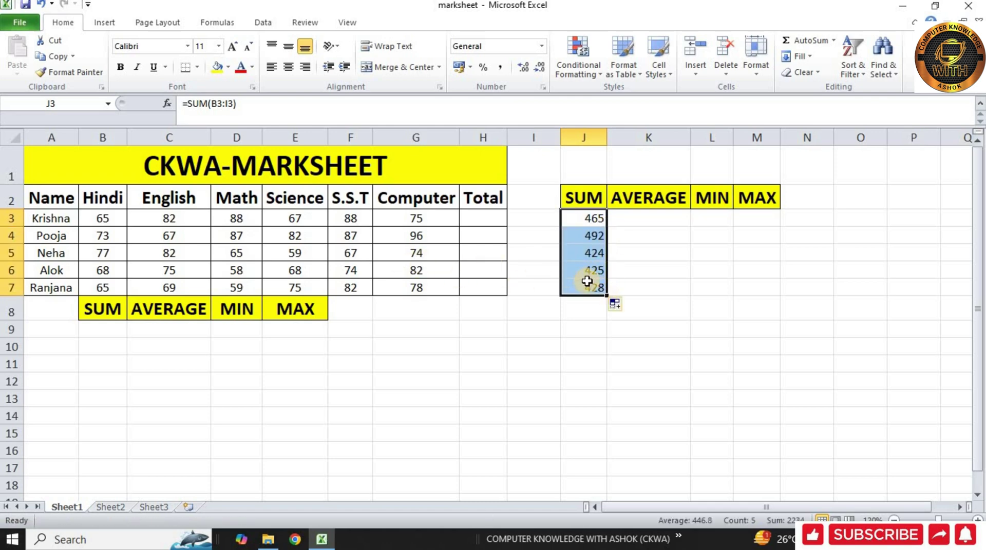
left_click(586, 285)
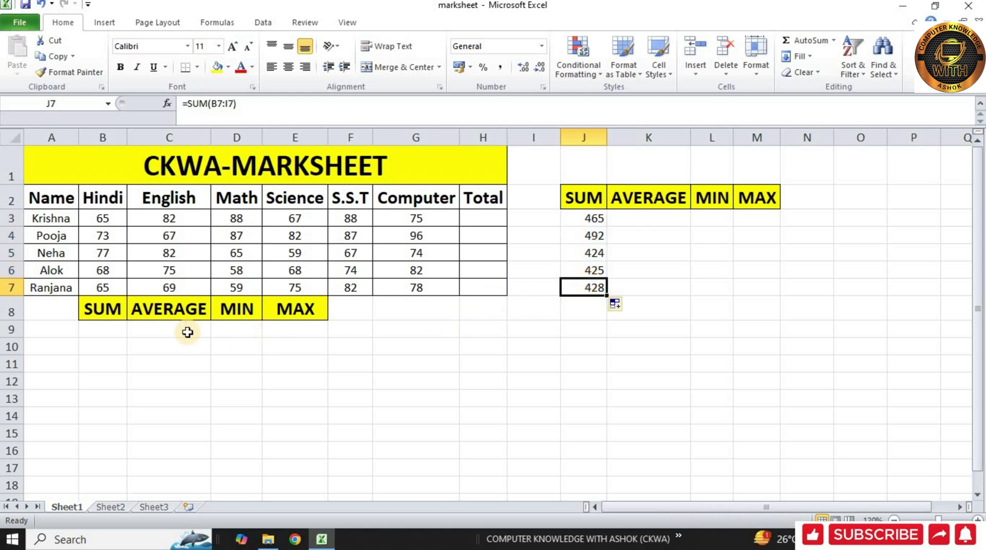
left_click(595, 220)
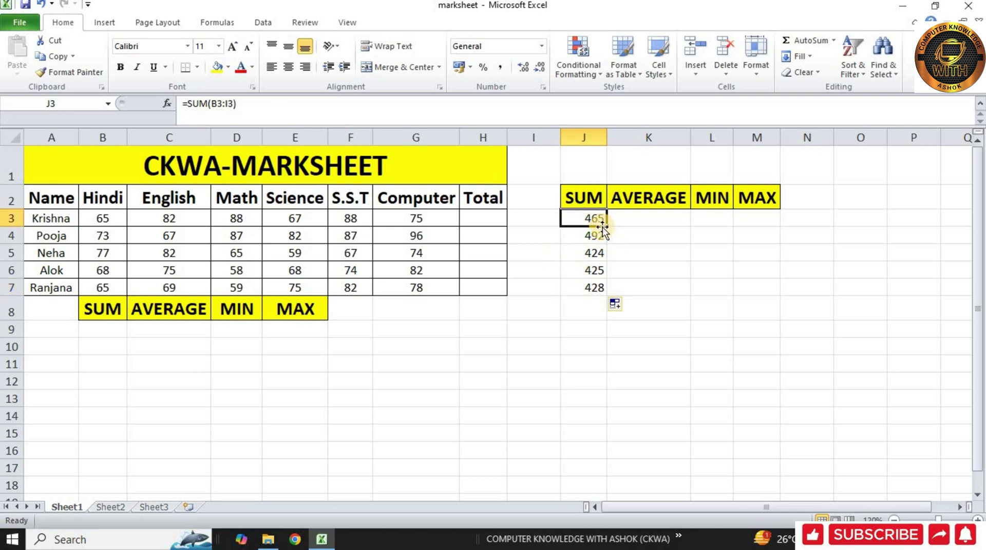
left_click(597, 255)
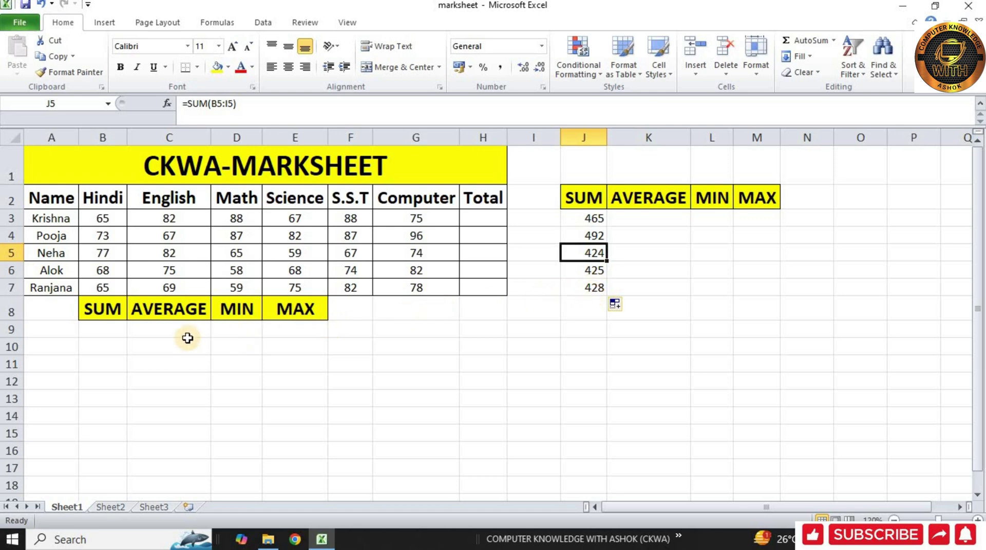
- Enter the formula =SUM(J3,J5,J7) in B9 to add the totals of three non-adjacent students
left_click(113, 331)
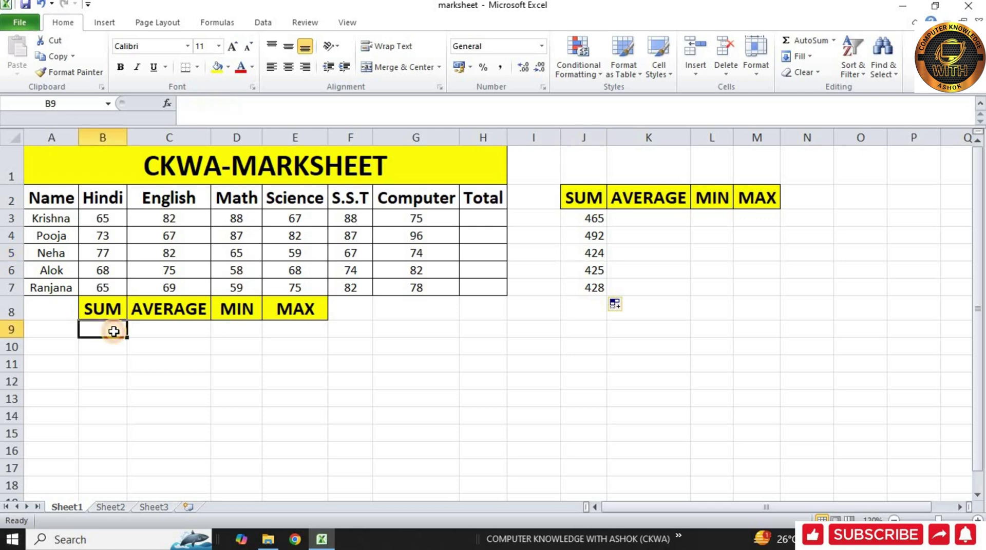
type("=")
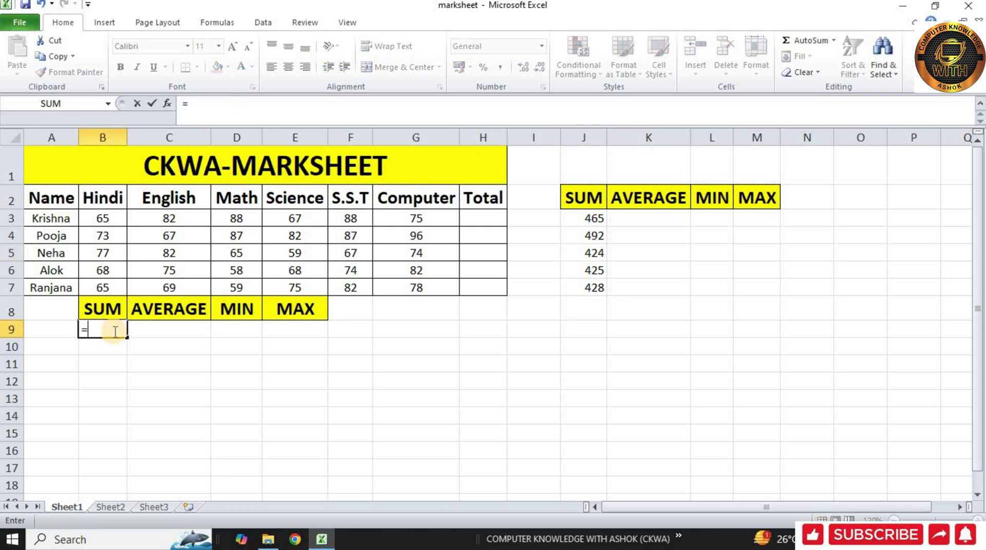
type("SUM")
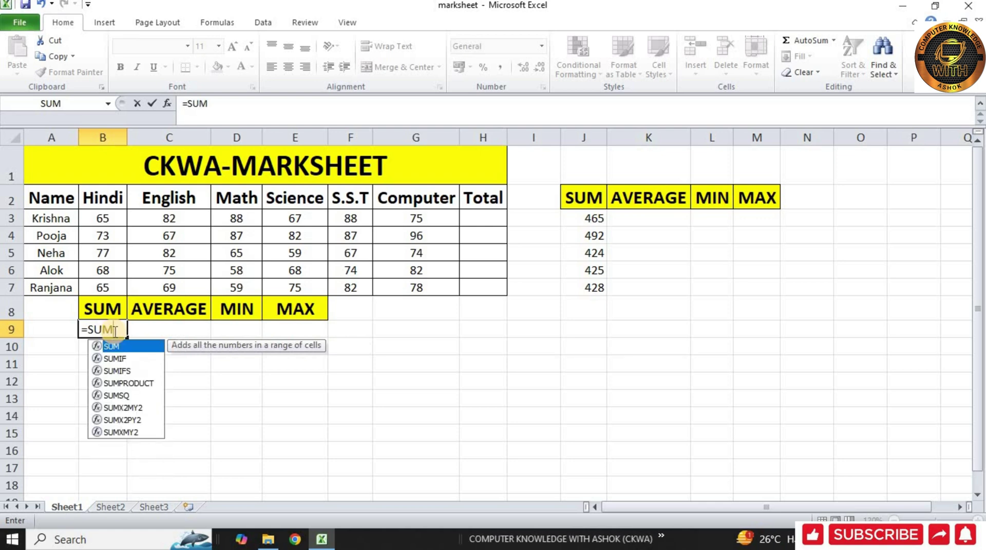
type("(")
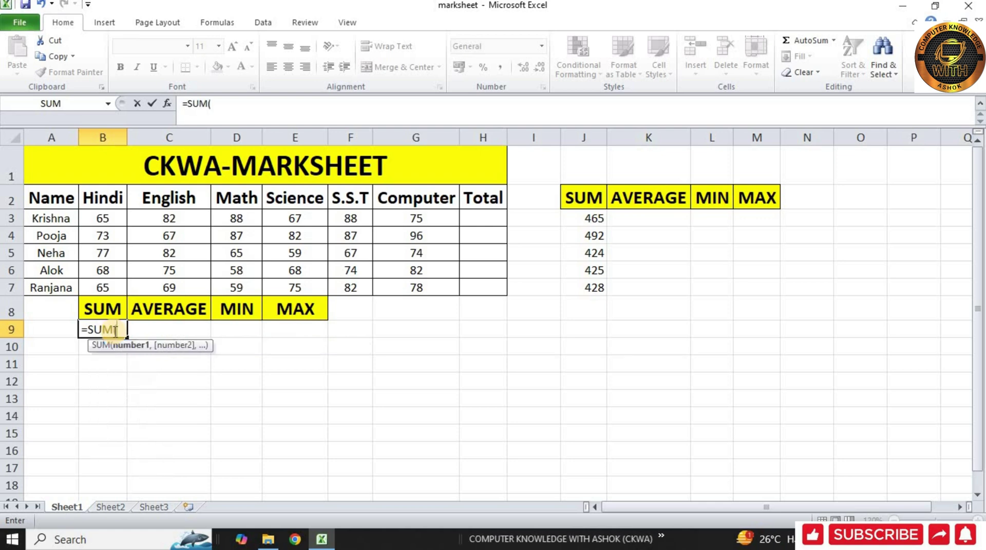
left_click(596, 222)
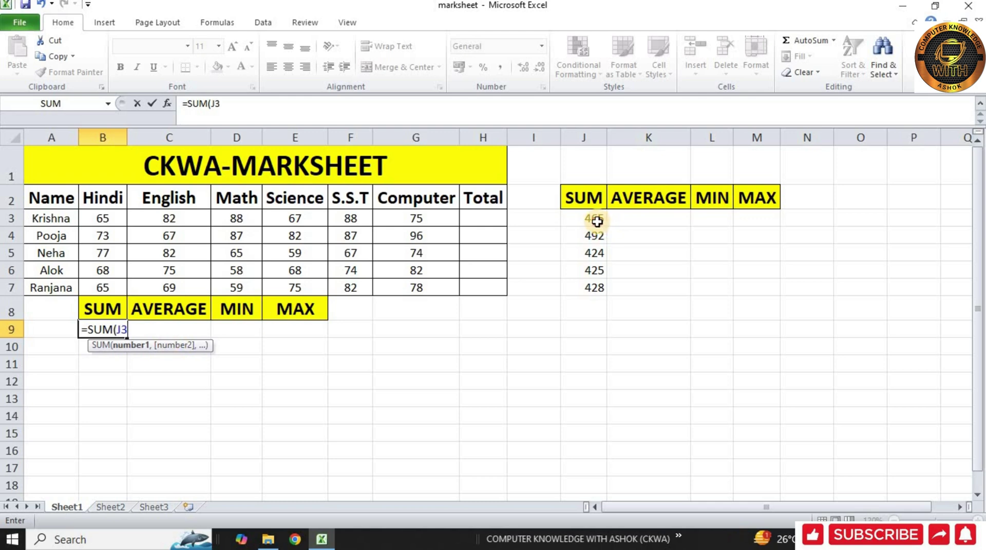
type(",")
left_click(597, 253)
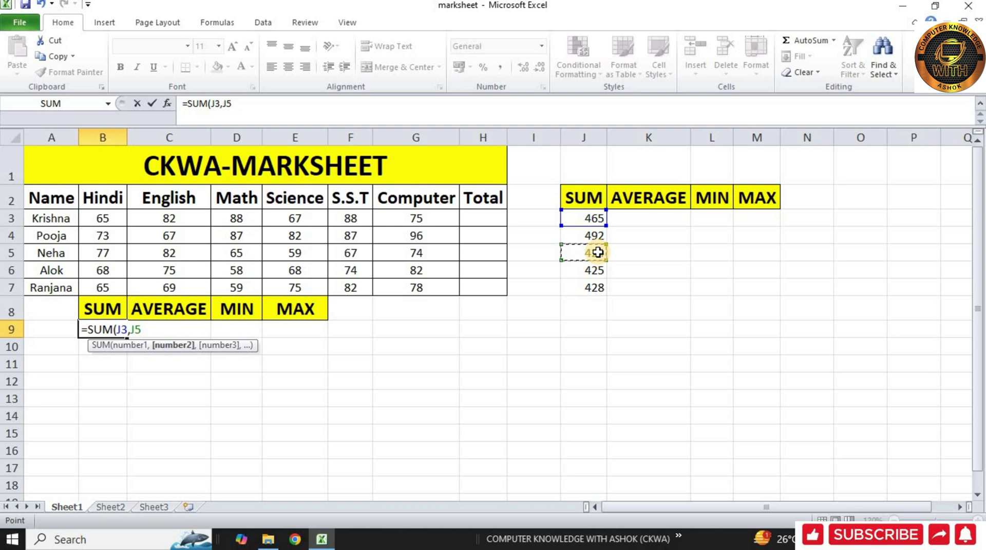
type(",")
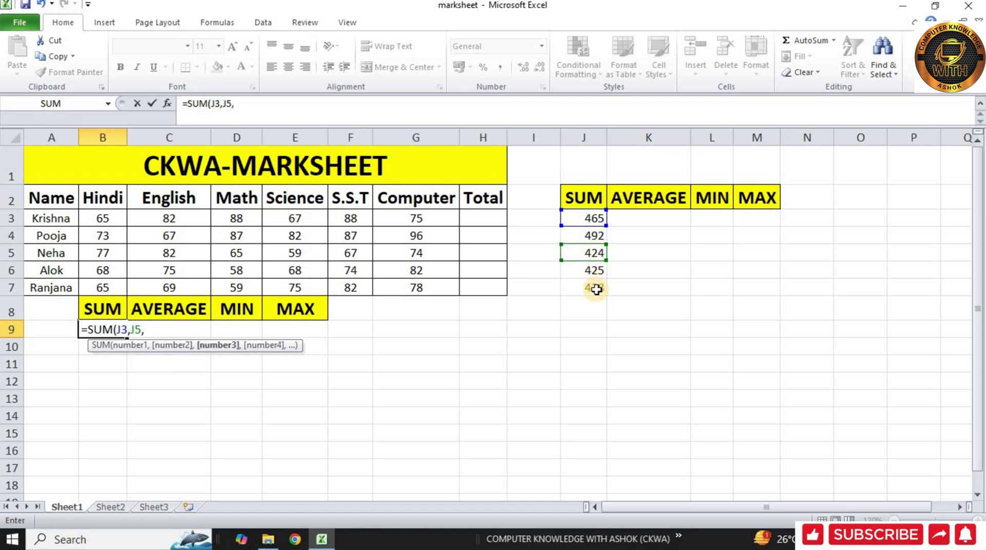
left_click(600, 290)
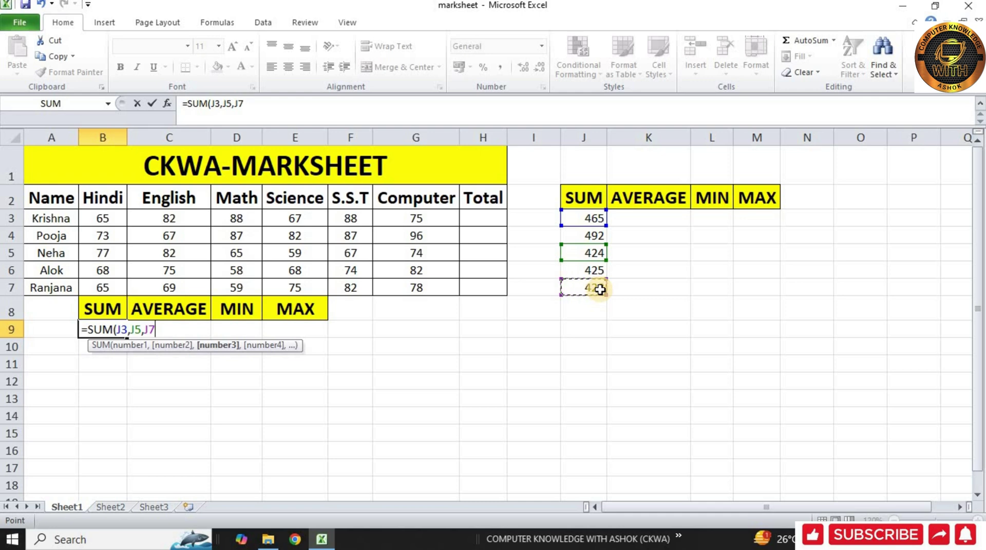
type(")")
key("Return")
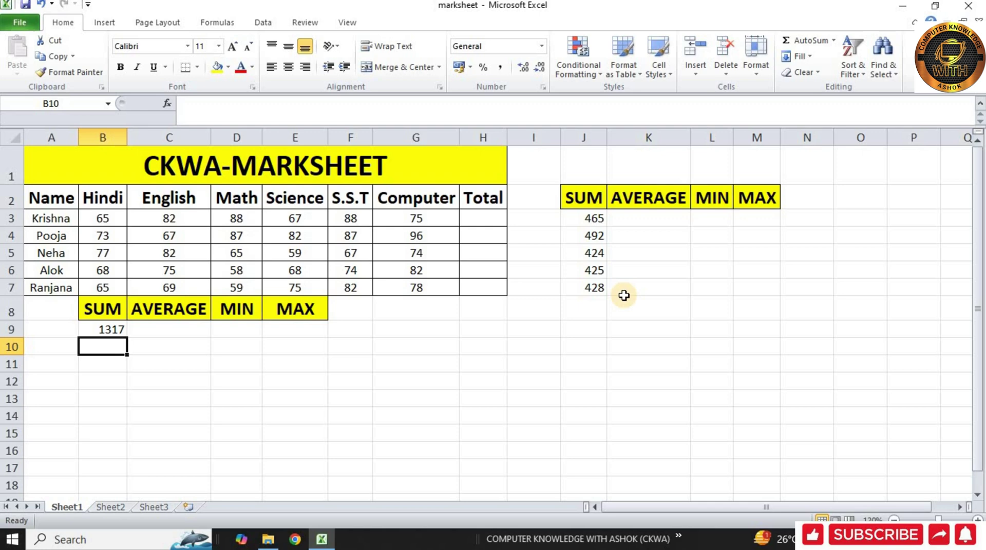
- Enter the formula =AVERAGE(B3:G3) in K3 to average the first student's marks
left_click(654, 219)
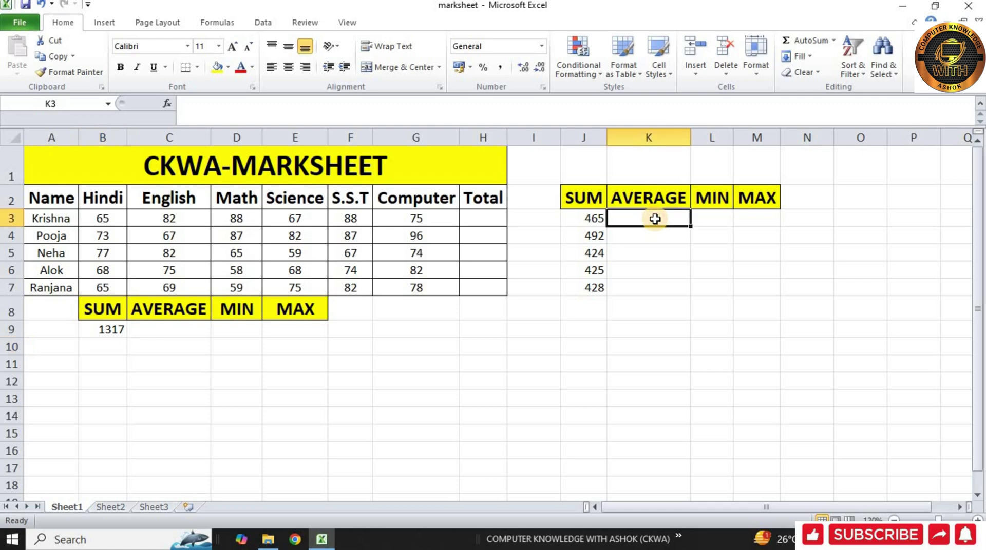
type("=")
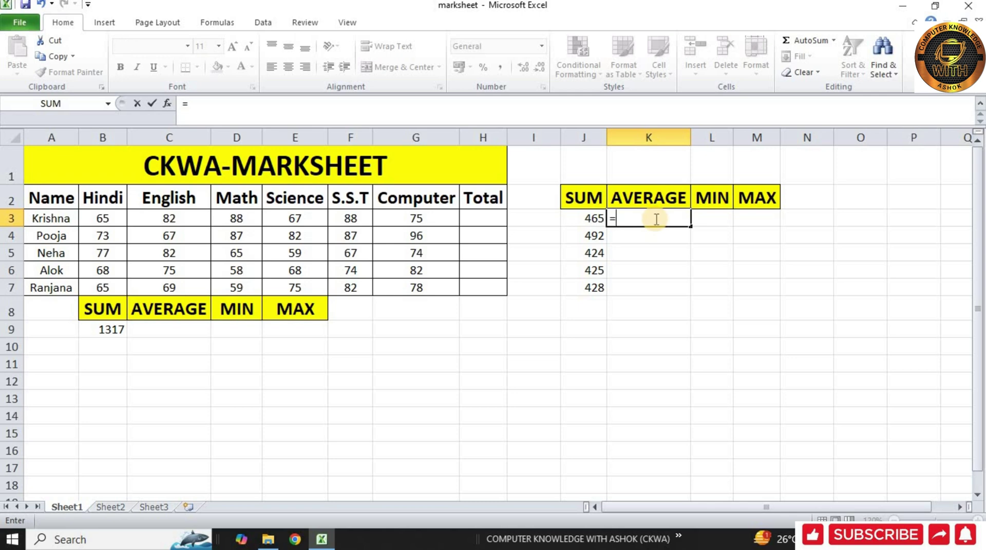
type("AV")
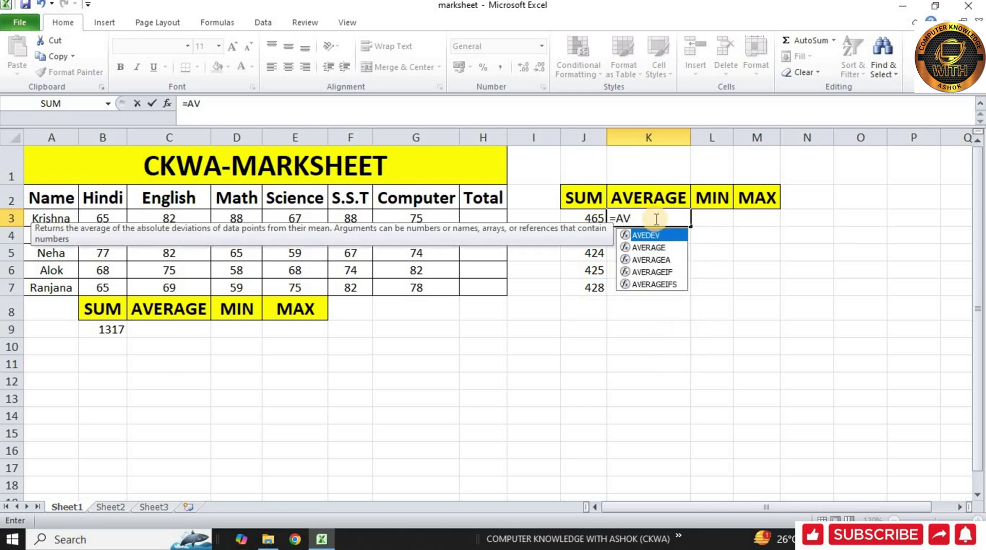
key("Down")
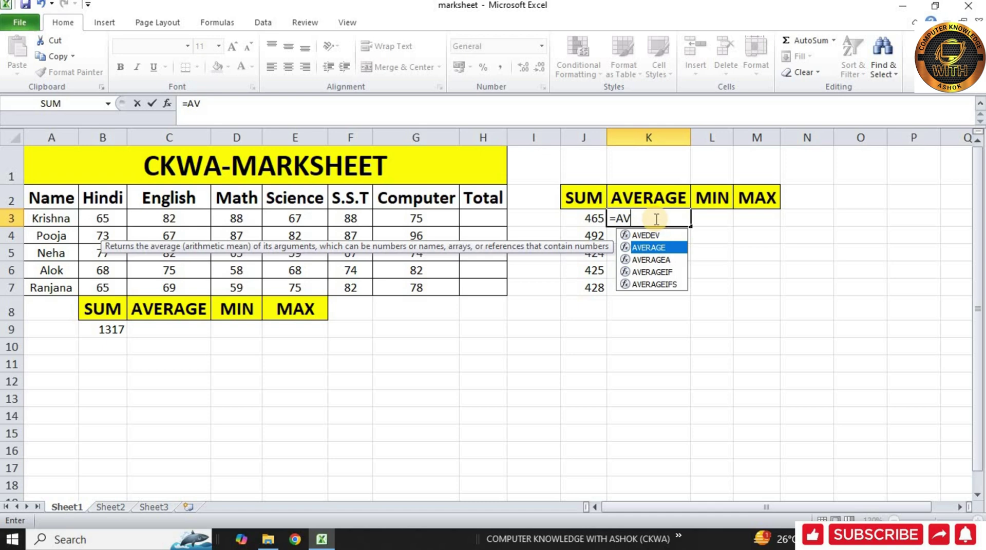
key("Tab")
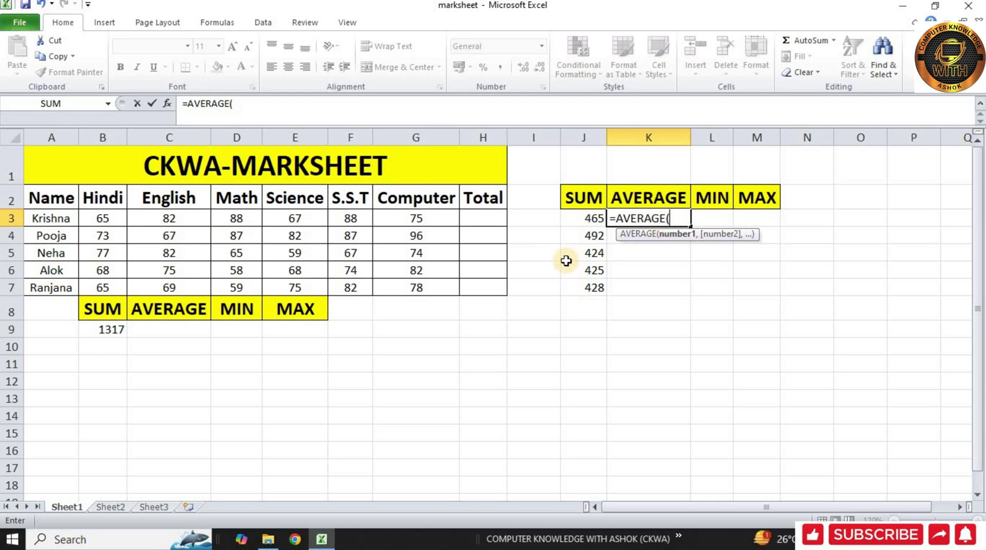
left_click(106, 216)
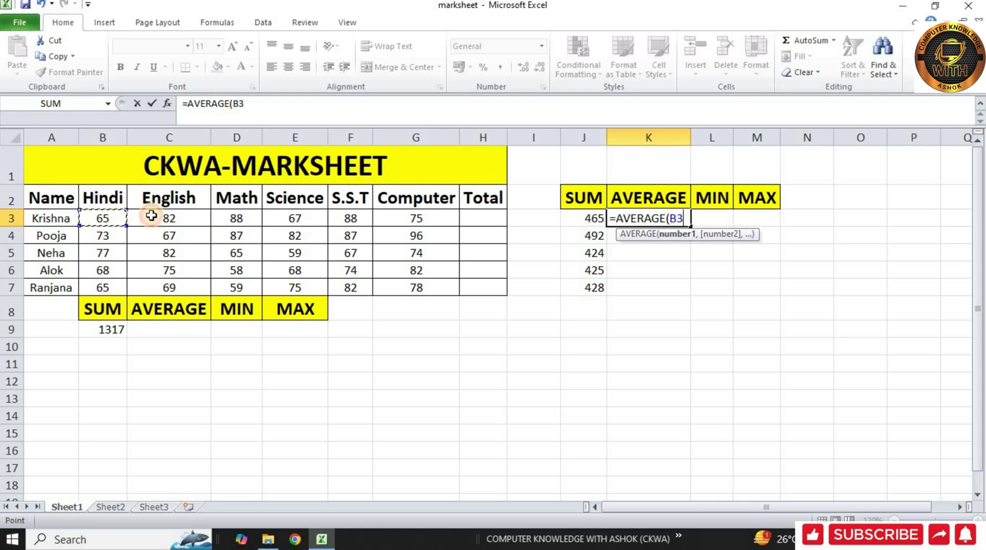
left_click_drag(151, 216, 407, 220)
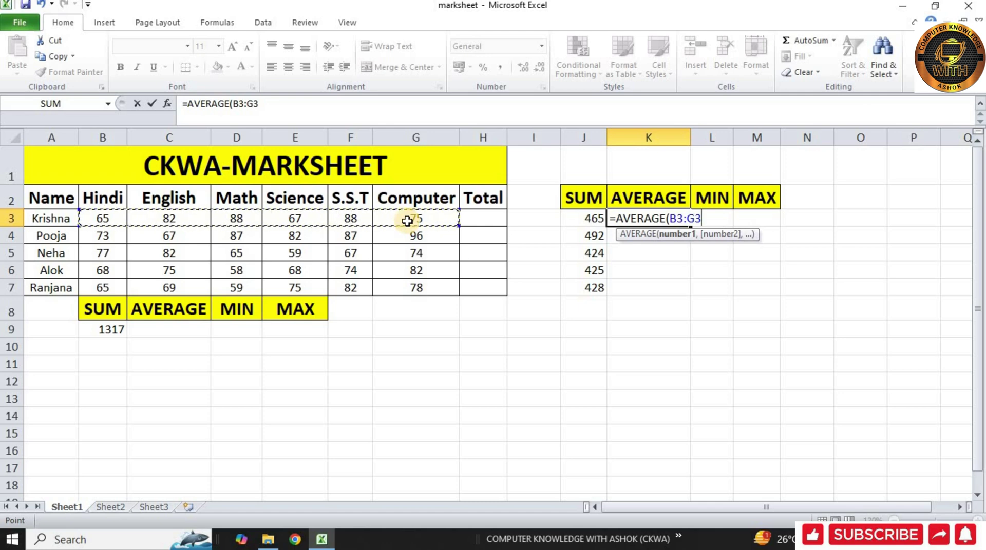
type(")")
key("Return")
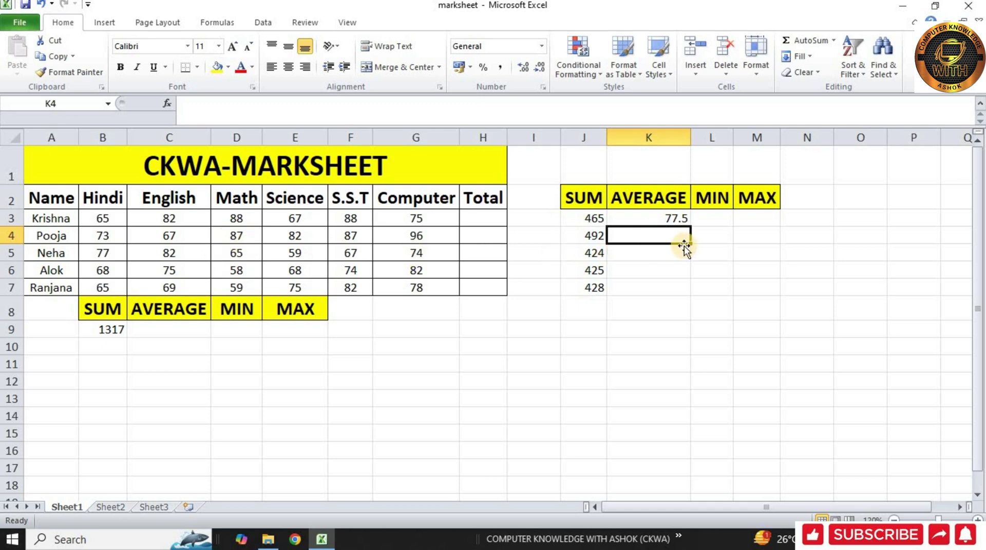
- Fill the AVERAGE formula from K3 down to K7 and check the filled formula in K4
left_click(684, 217)
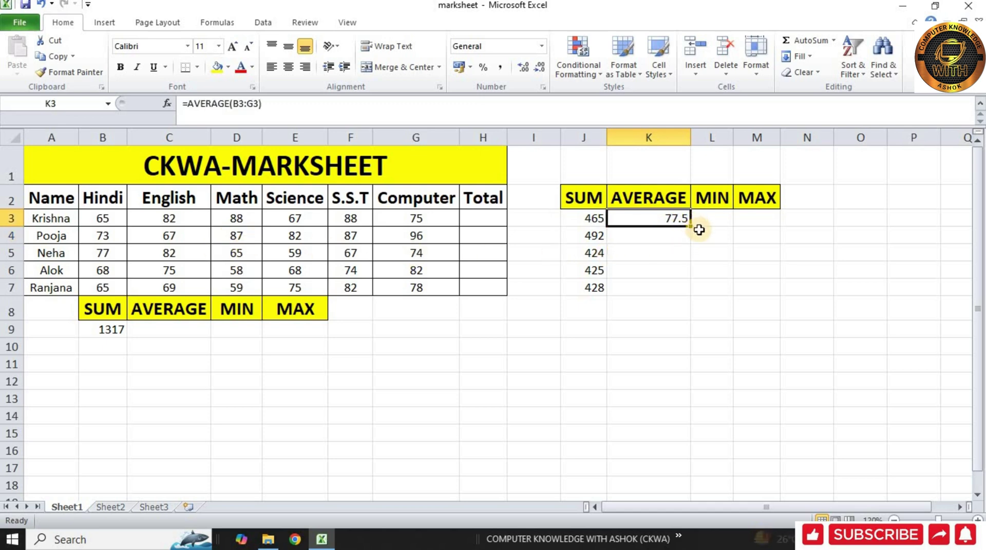
left_click_drag(694, 230, 693, 290)
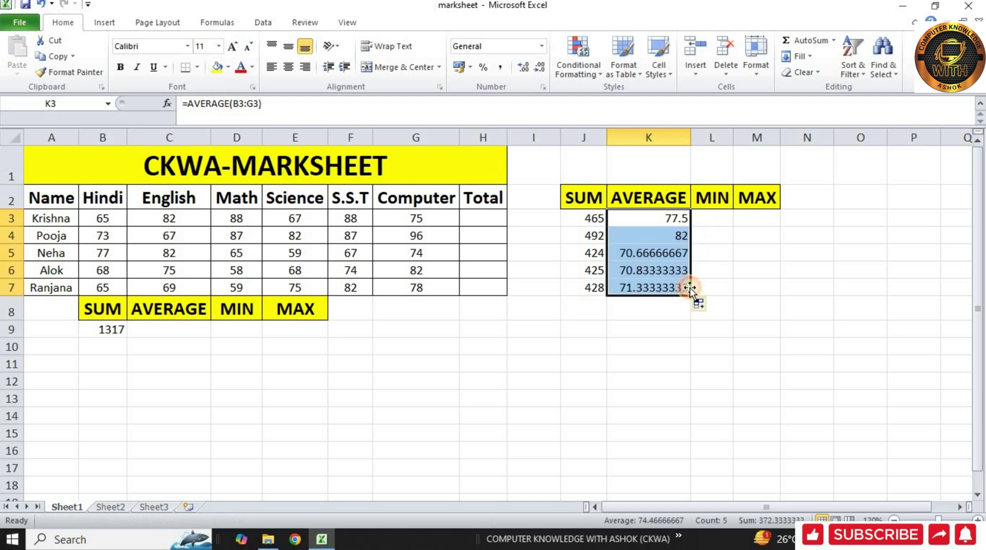
left_click(653, 239)
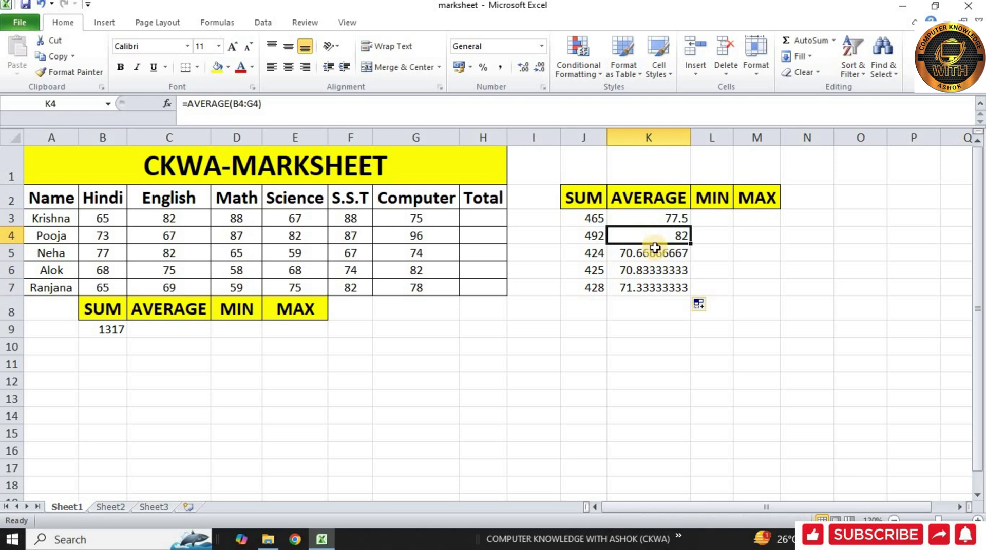
- Format K5 as Number with 2 decimal places and fill it down to K7
left_click(655, 256)
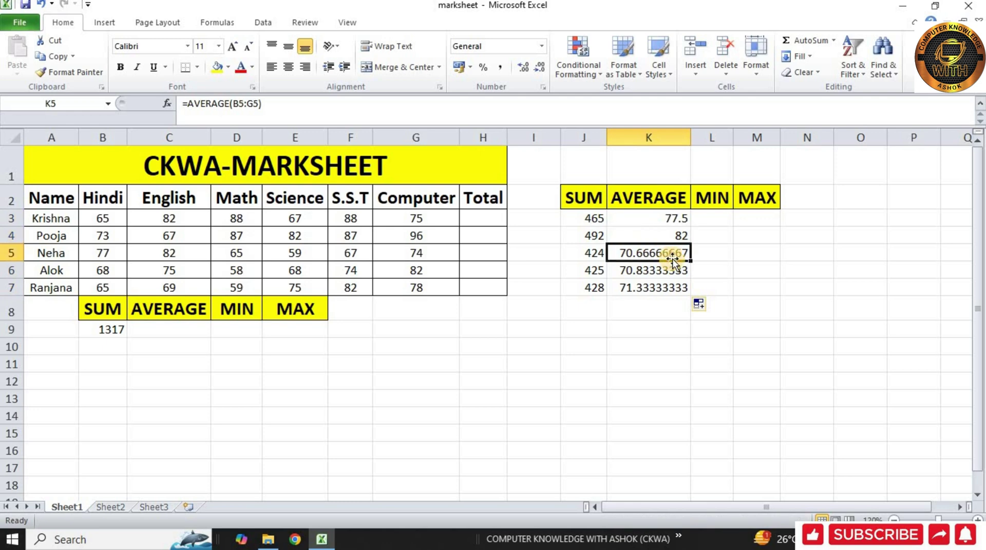
left_click(543, 87)
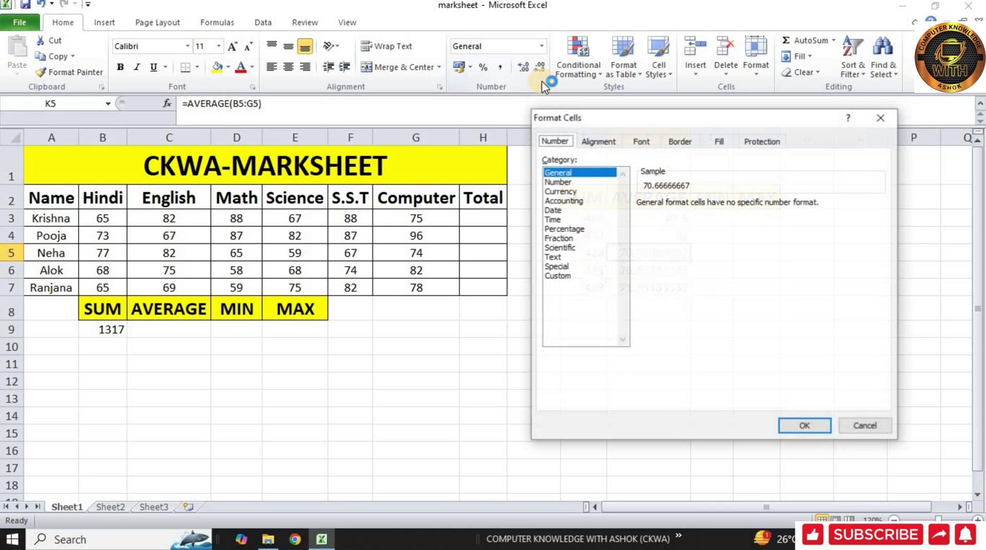
left_click(563, 184)
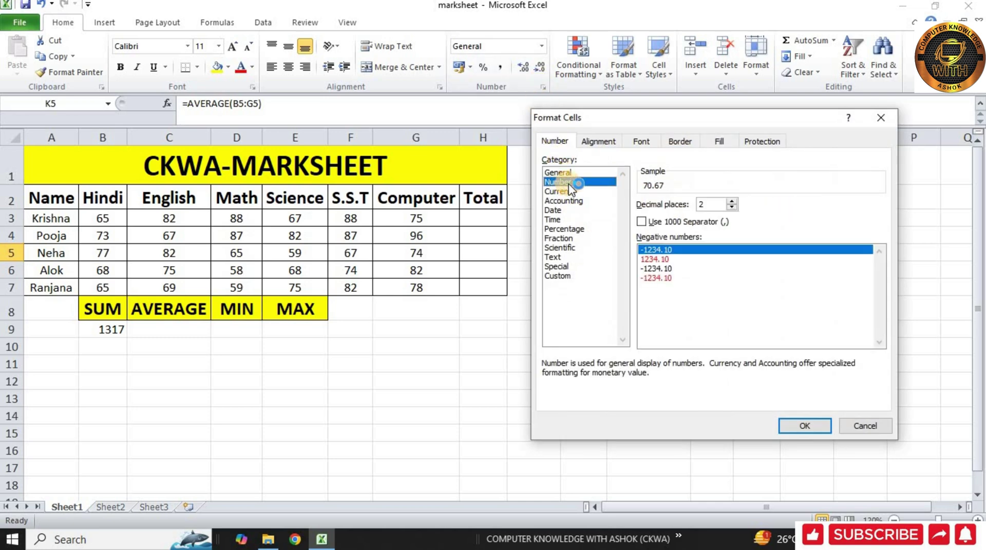
left_click(731, 202)
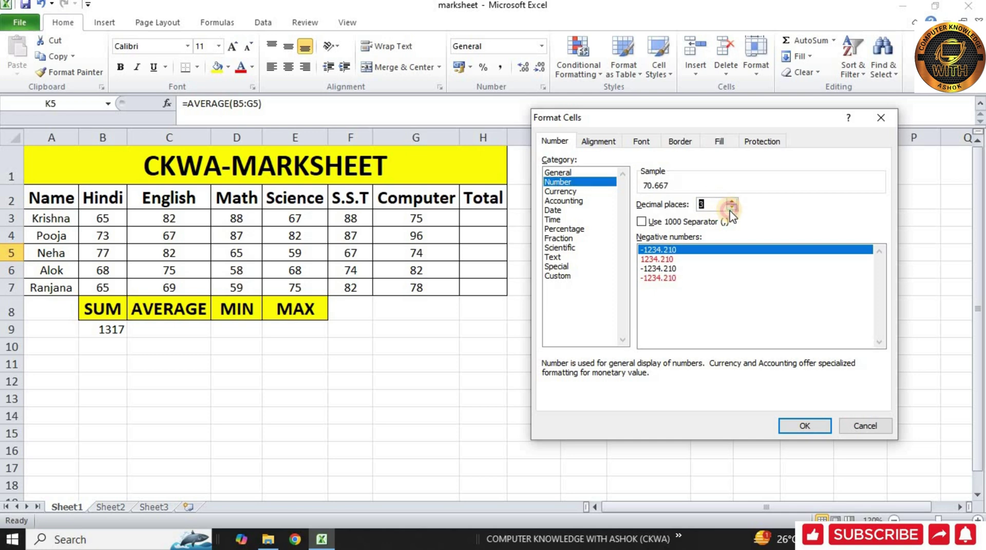
left_click(731, 208)
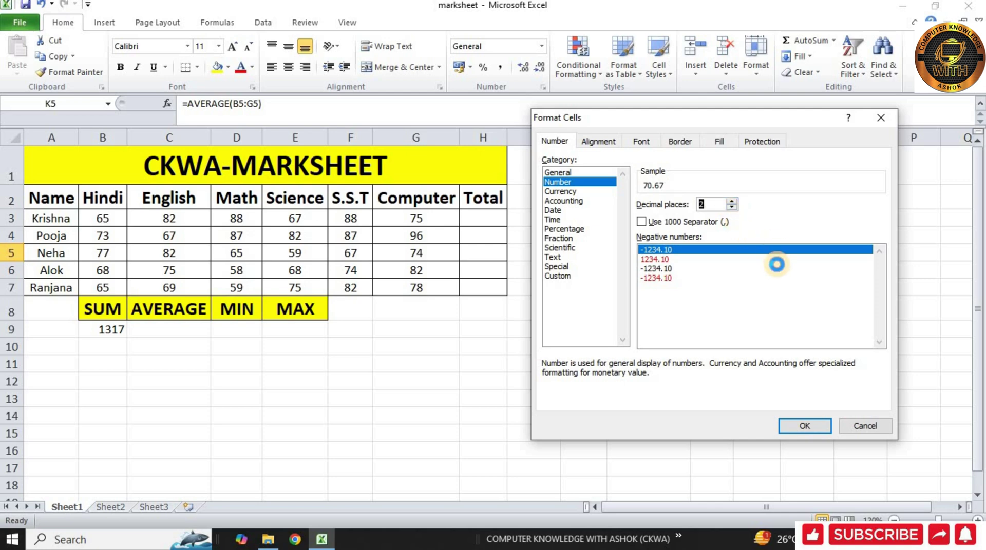
key("Return")
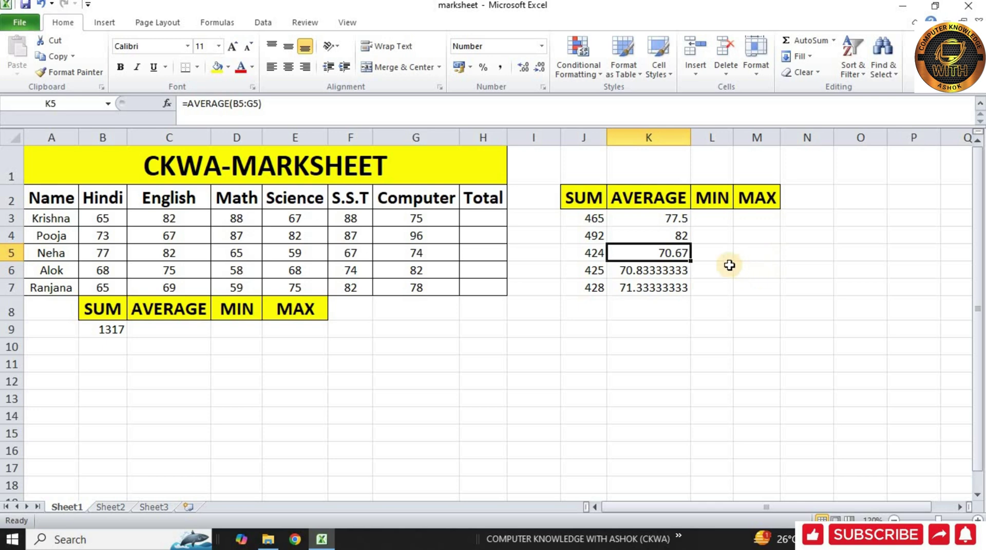
left_click_drag(689, 261, 685, 288)
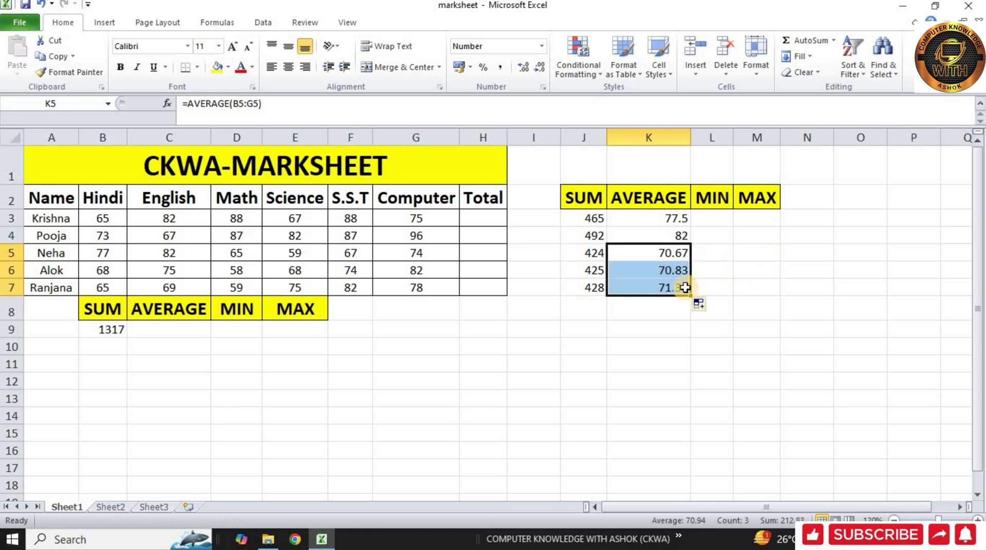
left_click(657, 255)
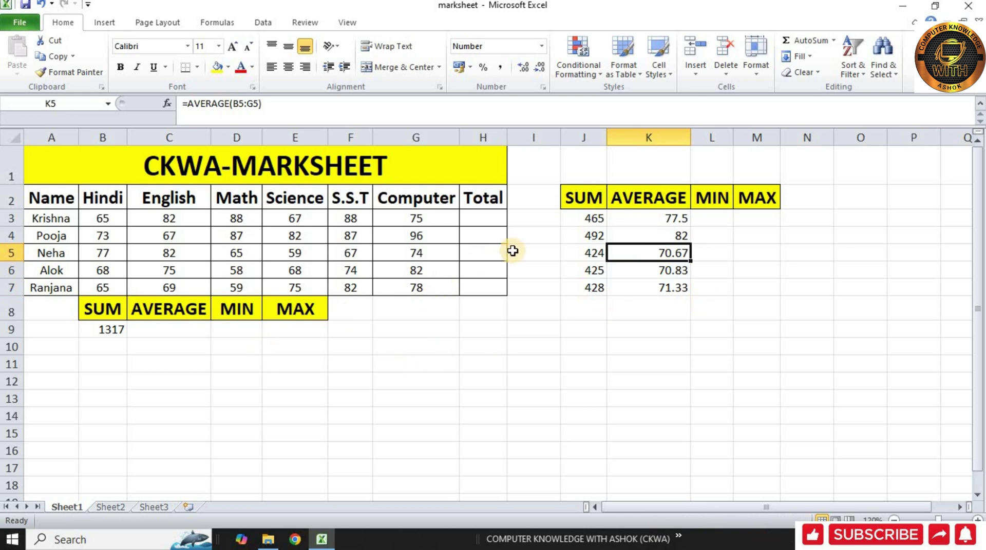
- Enter the formula =AVERAGE(J3,J5,J6,J7) in C9 to average four selected students' totals
left_click(184, 331)
type("=AV")
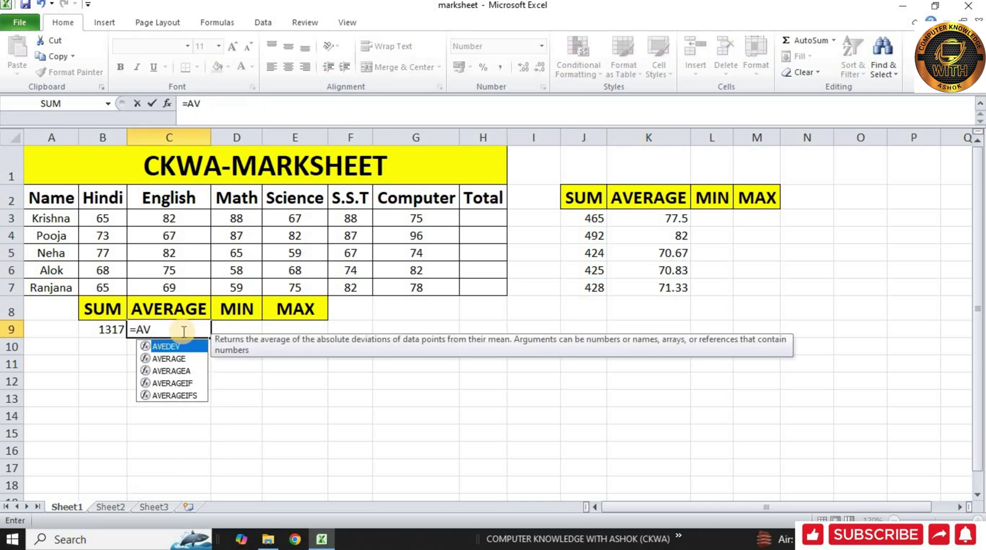
key("Down")
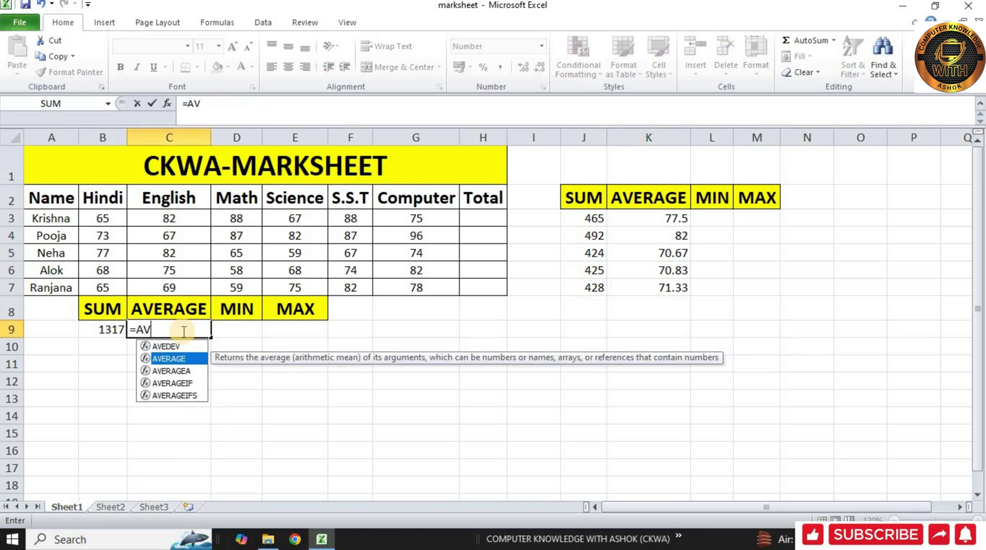
key("Tab")
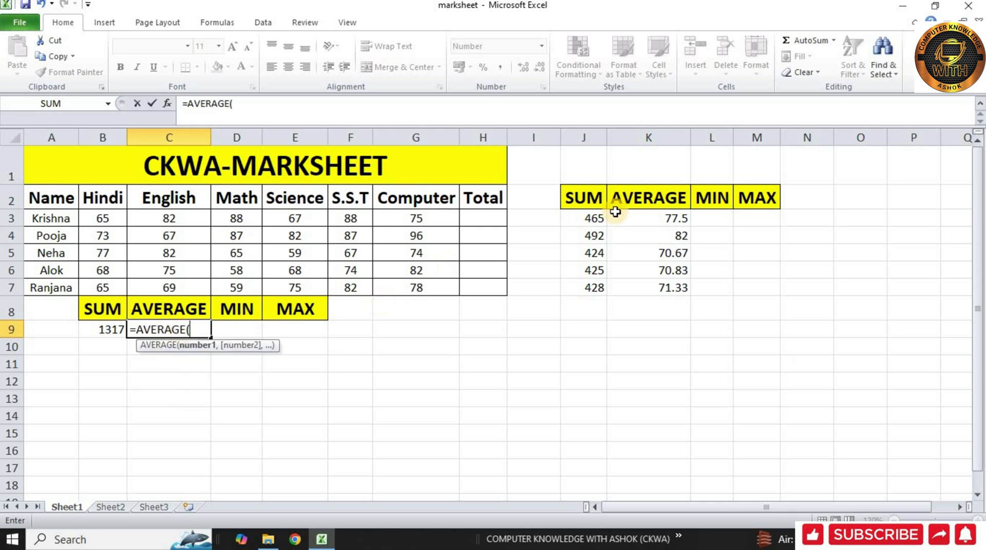
left_click(594, 216)
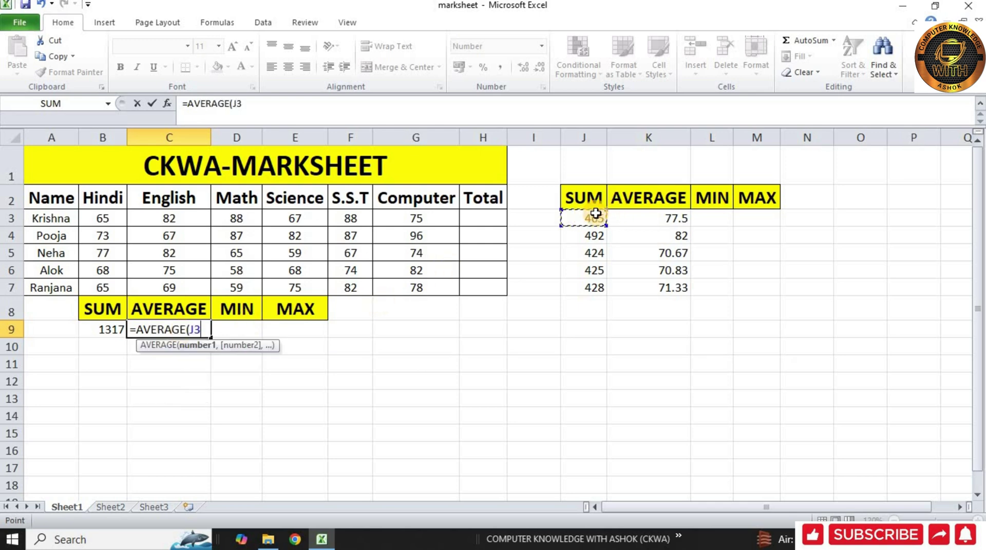
type(",")
left_click(594, 253)
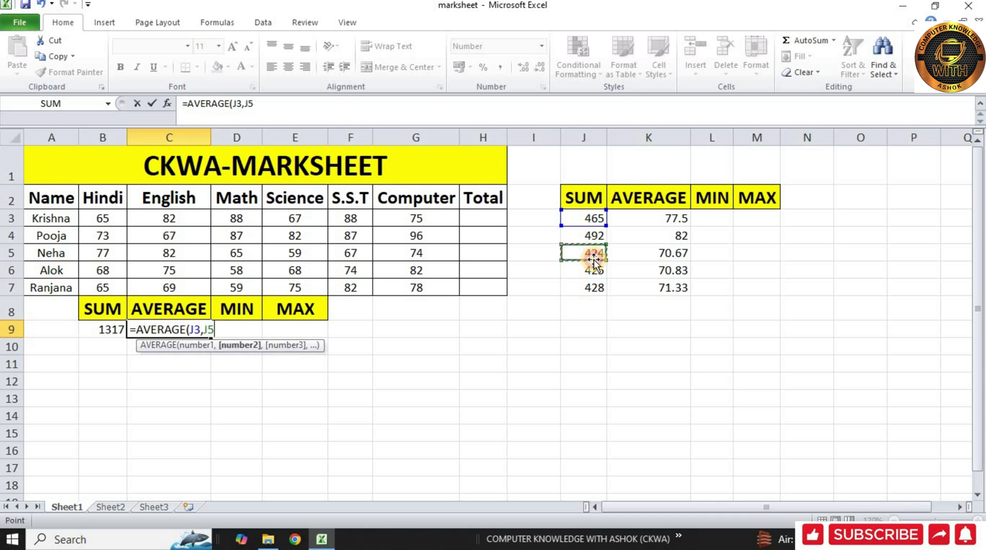
type(",")
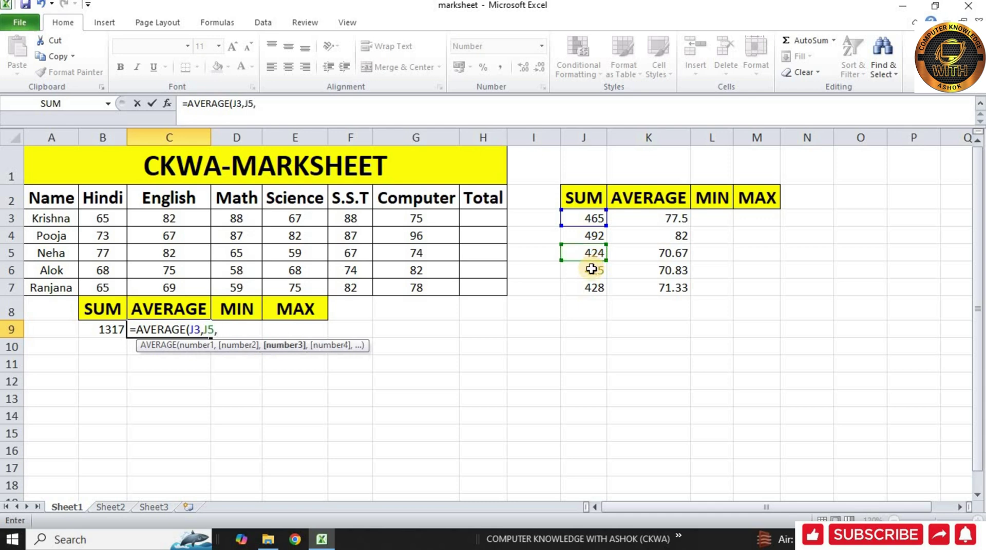
left_click(591, 269)
type(",")
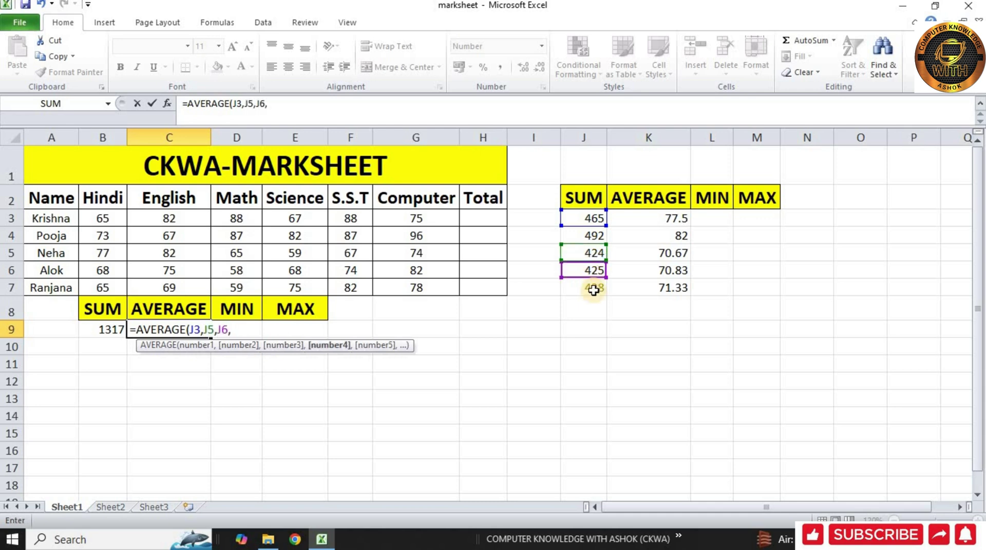
left_click(593, 289)
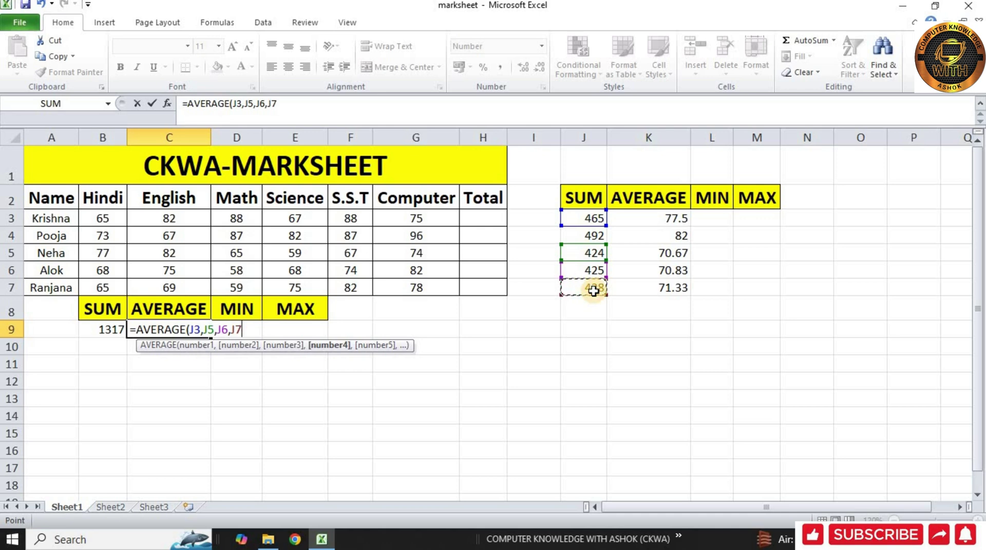
type(")")
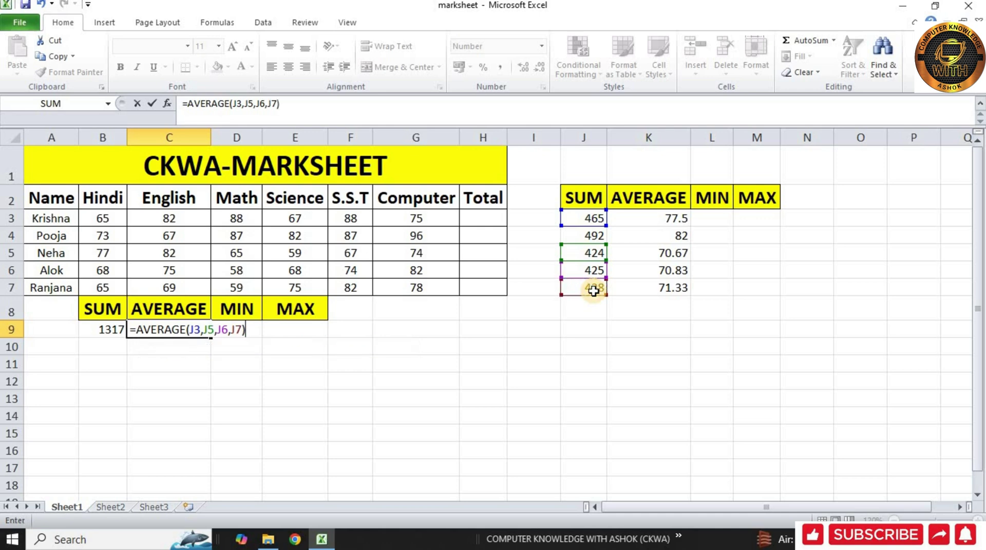
key("Return")
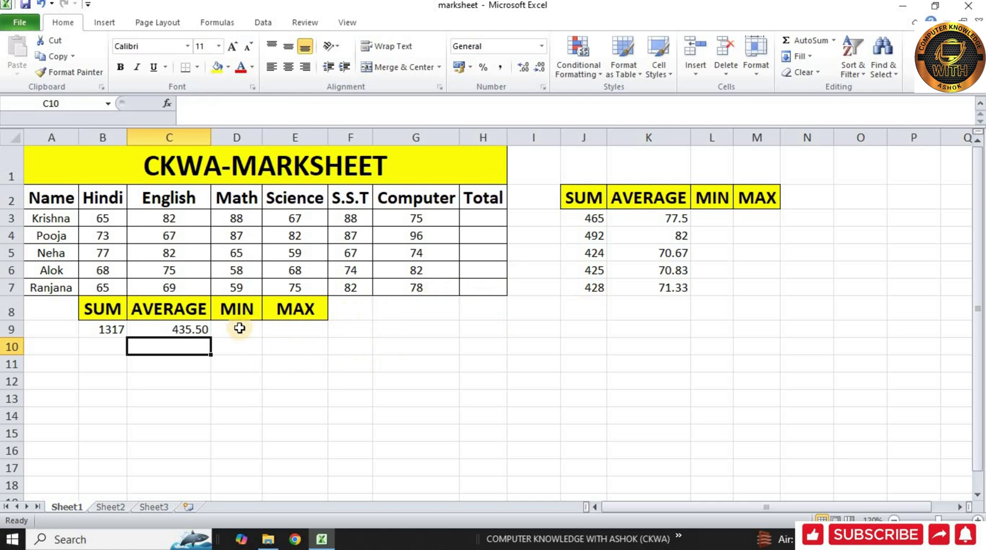
key("Up")
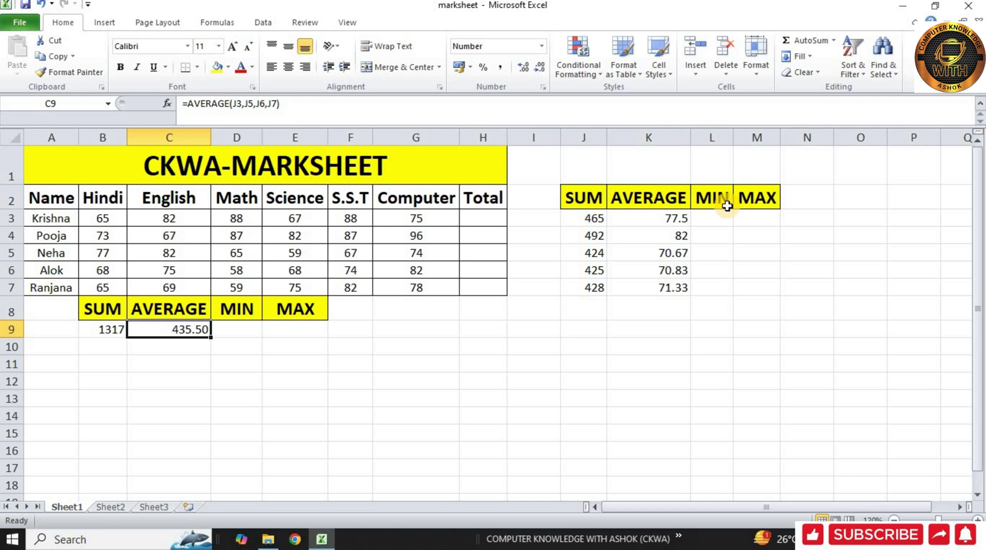
- Enter the formula =MIN(B3:G7) in L3 to get the lowest mark in the whole table
left_click(711, 225)
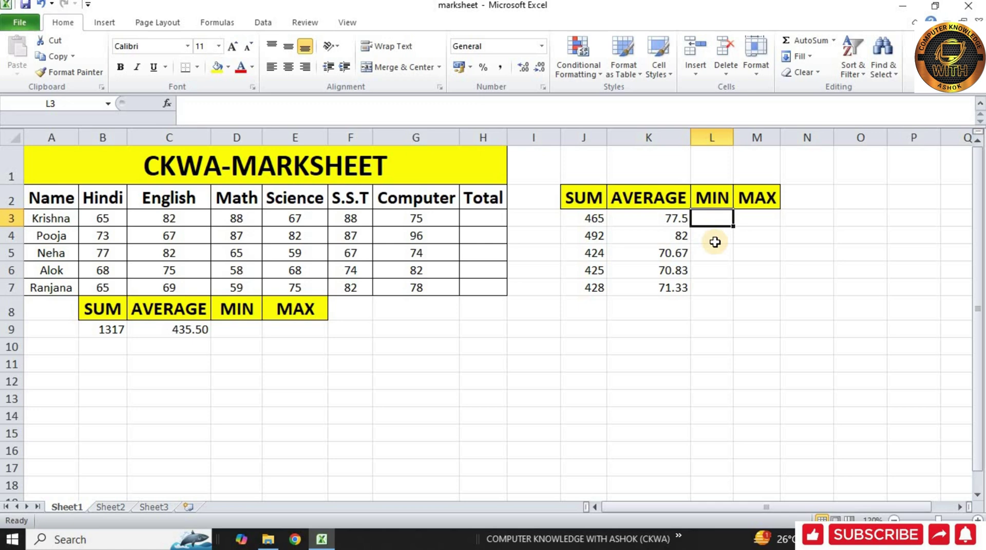
type("=")
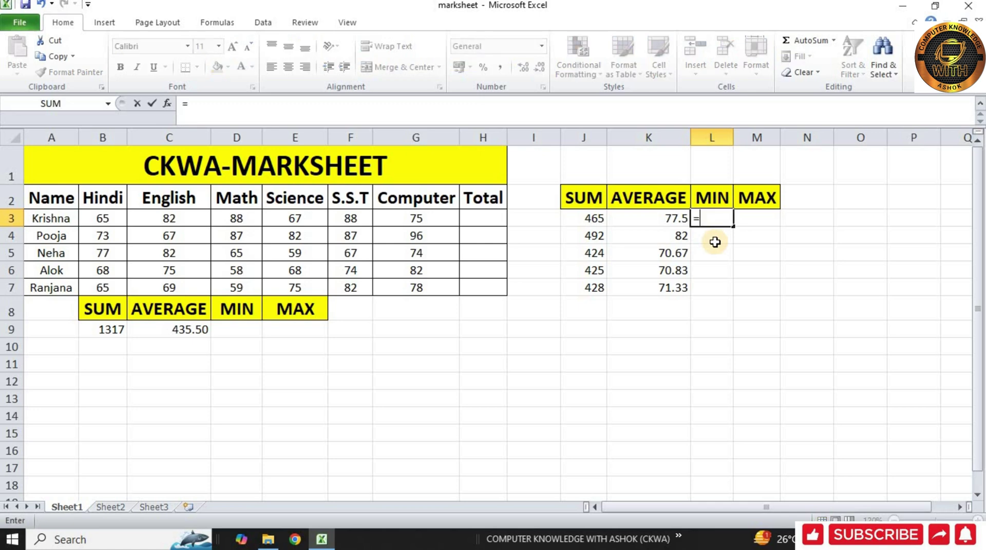
type("MIN(")
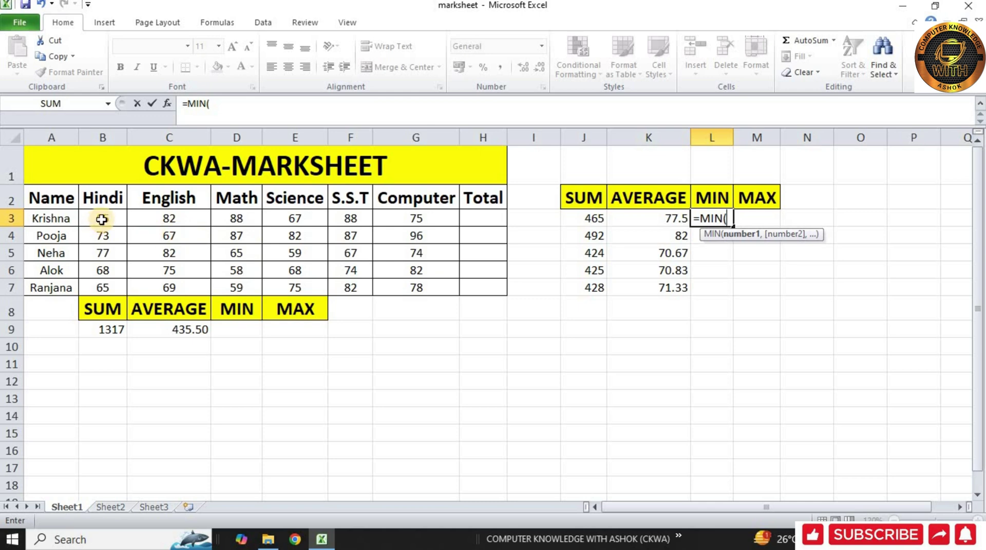
left_click_drag(102, 219, 387, 288)
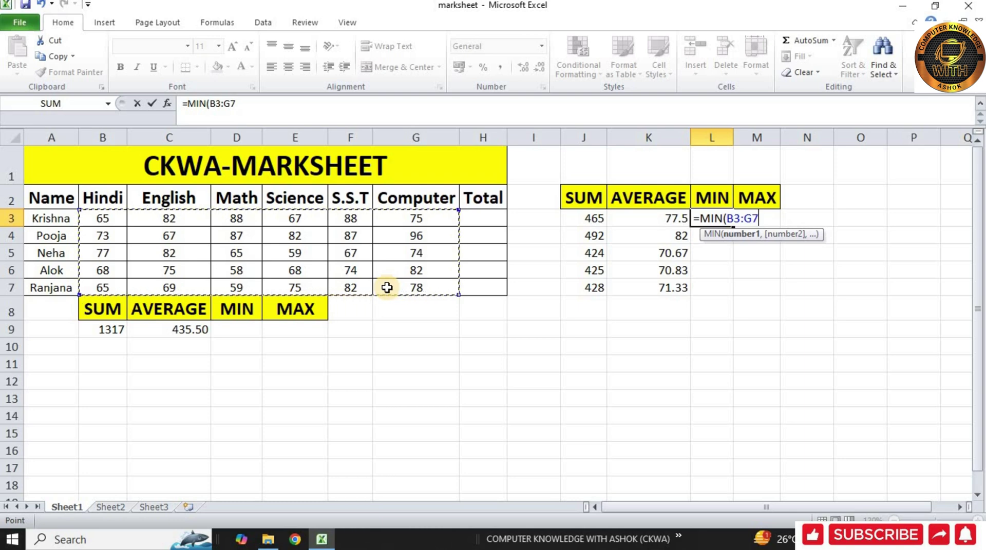
type(")")
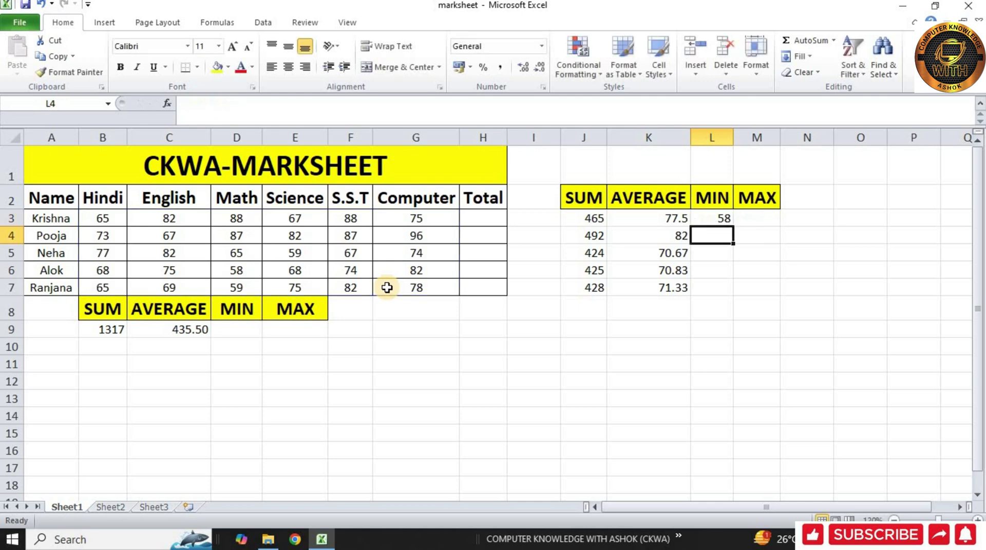
key("Return")
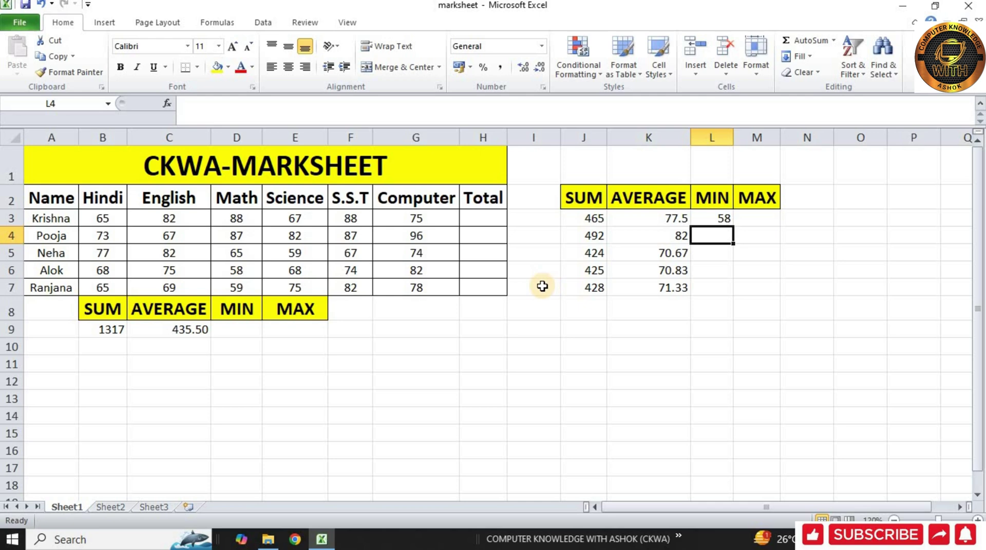
- Enter the formula =MIN(J3:J7) in D9 to get the lowest total, and check it against the totals in J3:J7
left_click(238, 326)
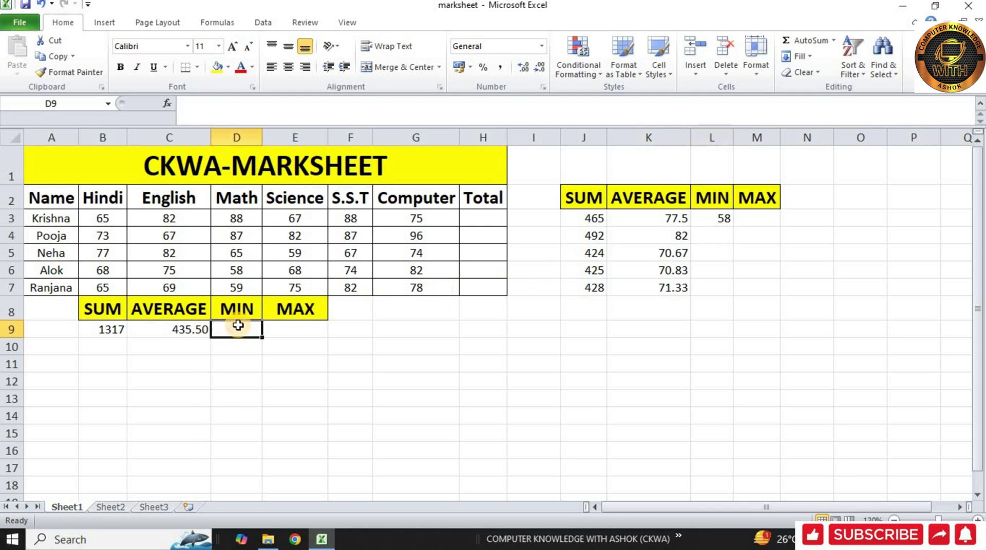
type("=")
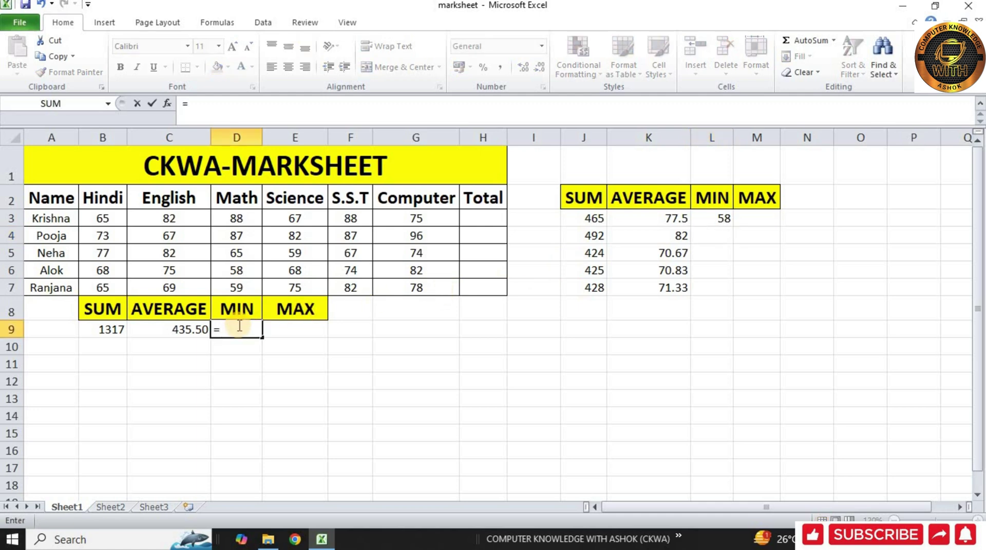
type("MIN")
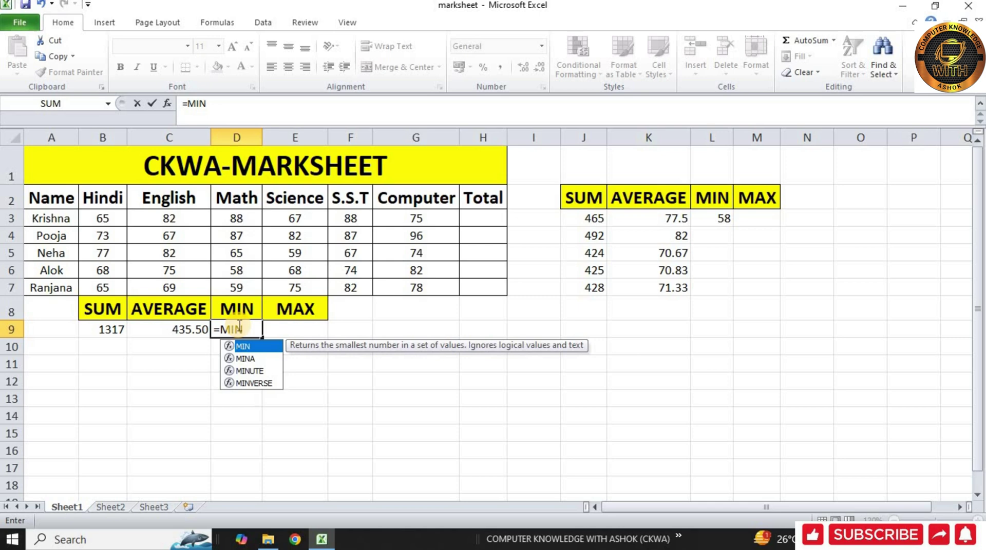
type("(")
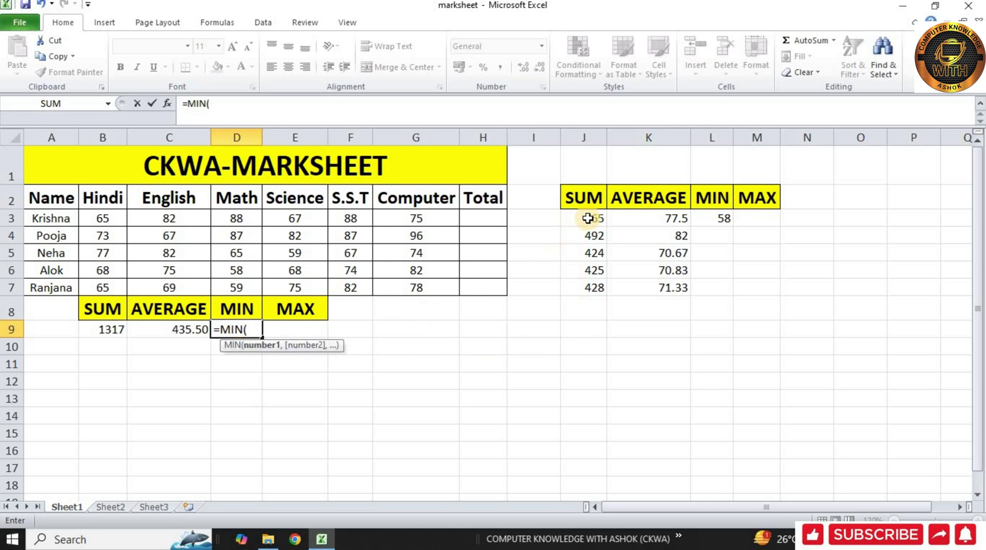
left_click_drag(588, 218, 591, 283)
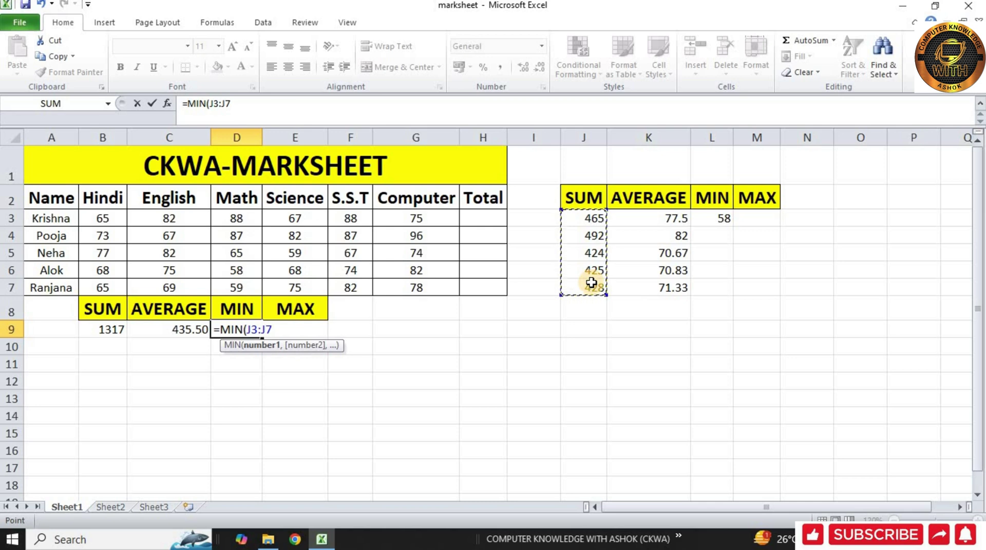
type(")")
key("Return")
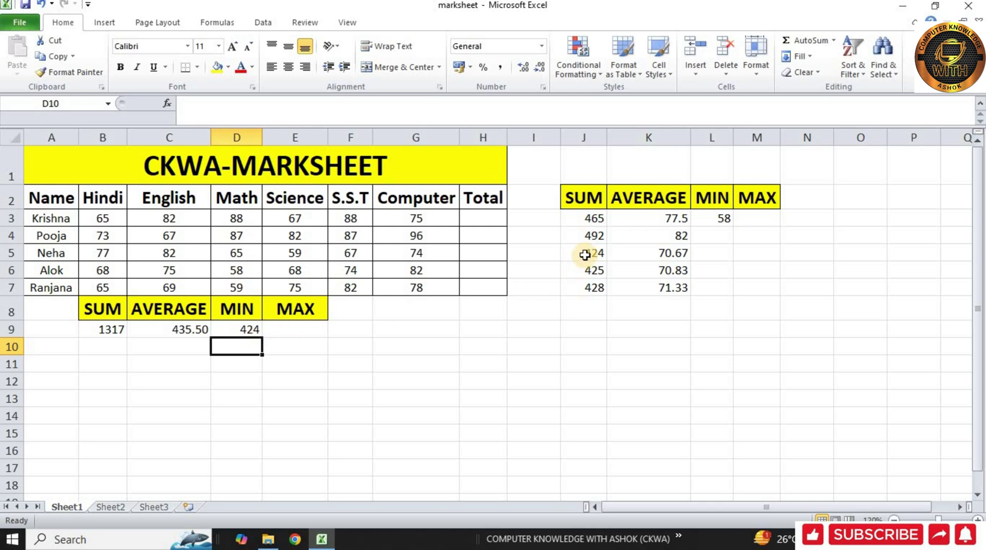
left_click_drag(590, 217, 595, 289)
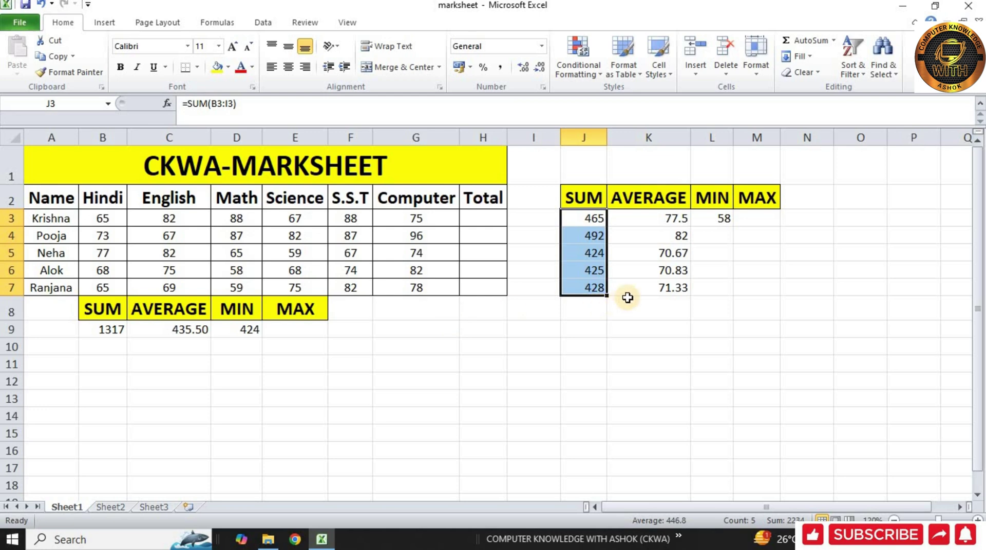
- Enter the formula =MAX(B3:G7) in M3 to get the highest mark, and check it against the marks in the table
left_click(757, 226)
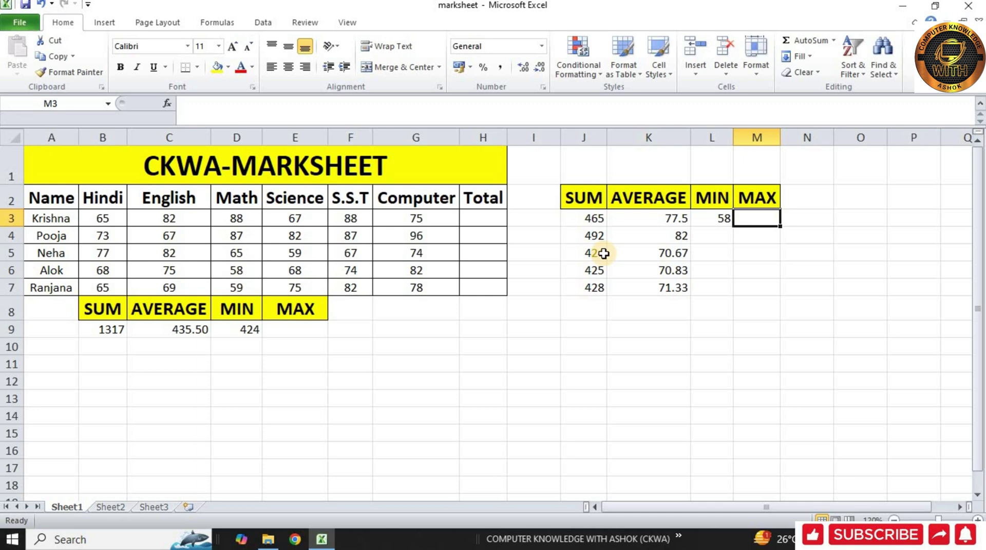
type("=")
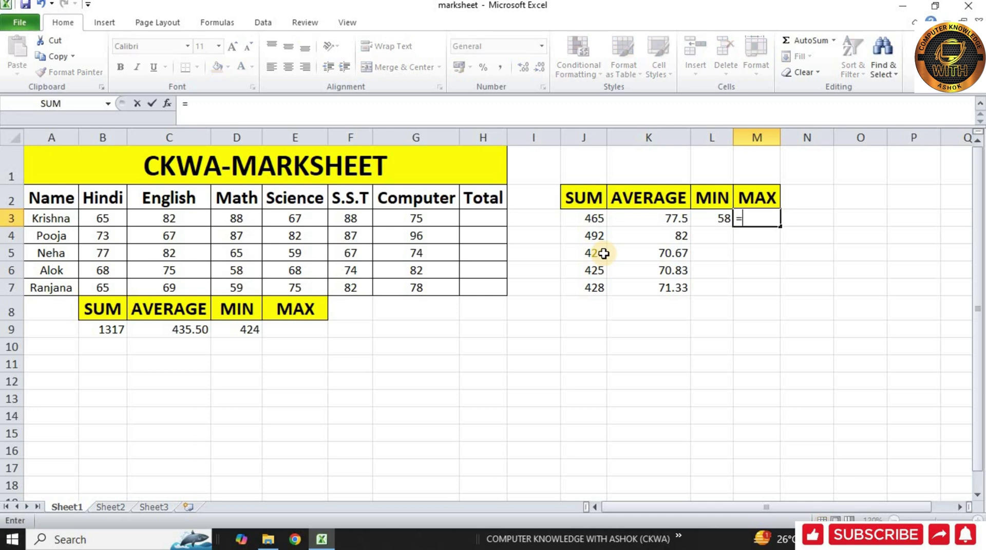
type("MAX")
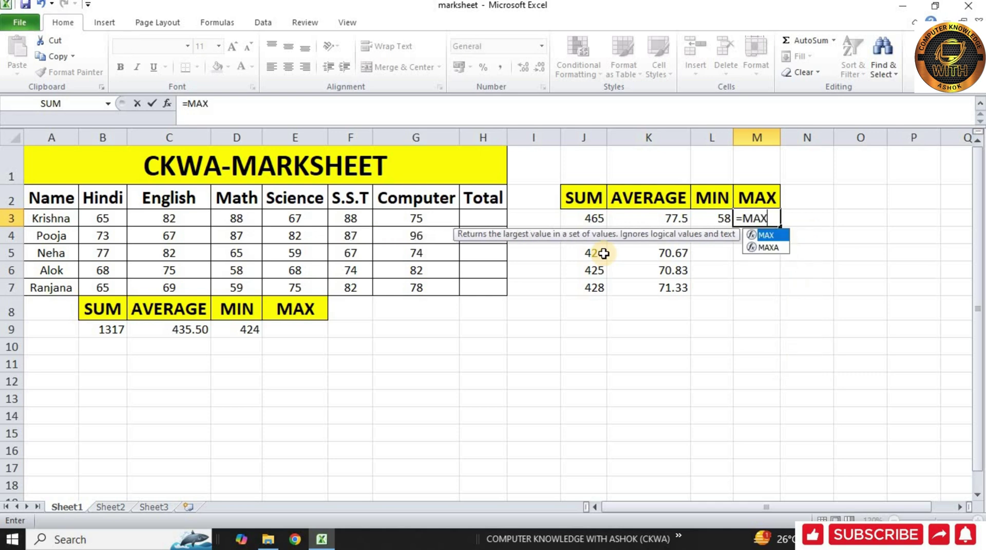
type("(")
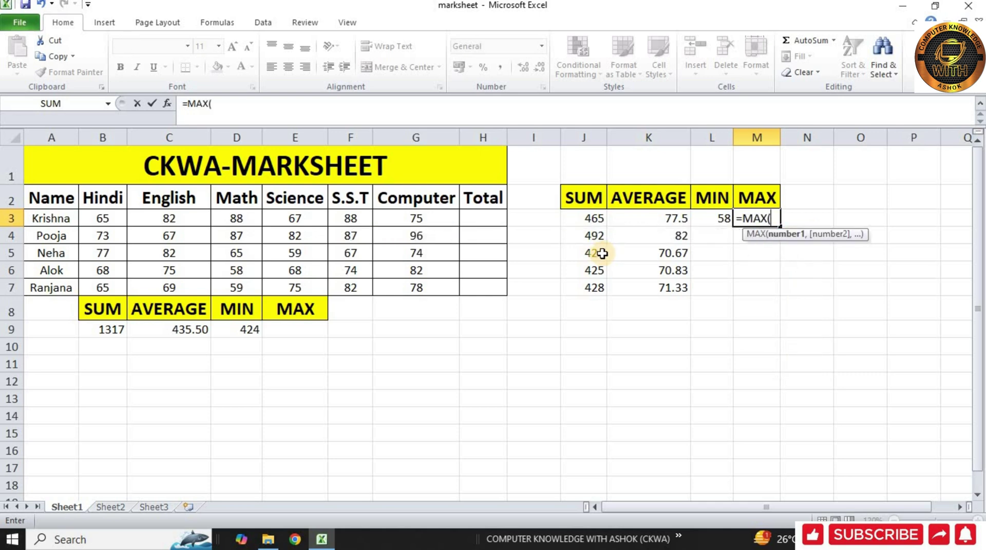
left_click_drag(106, 218, 393, 280)
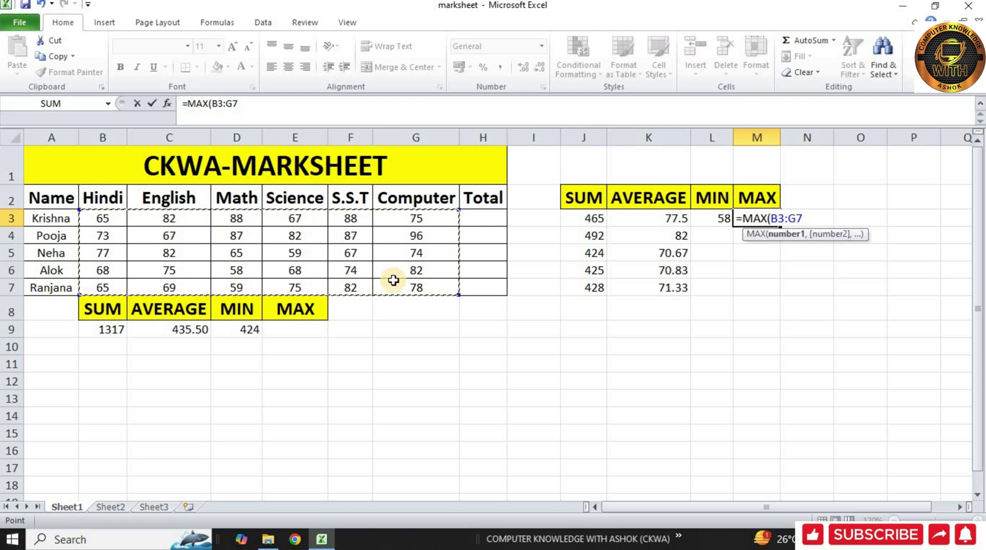
type(")")
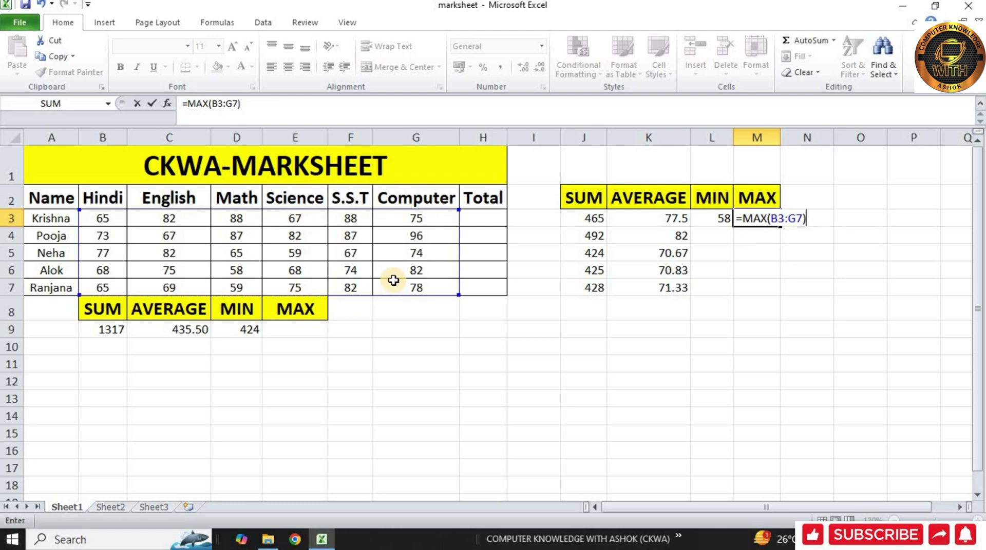
key("Return")
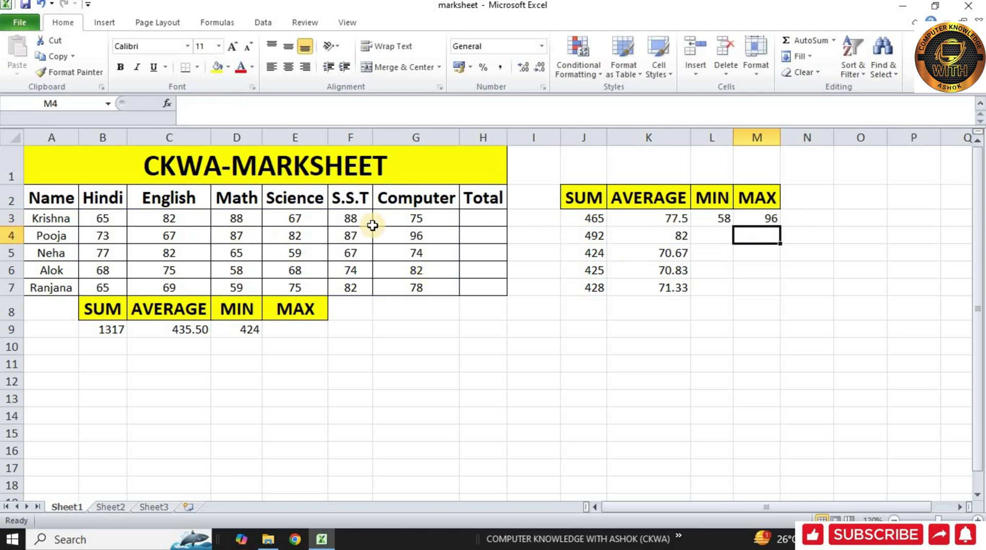
left_click_drag(113, 221, 415, 283)
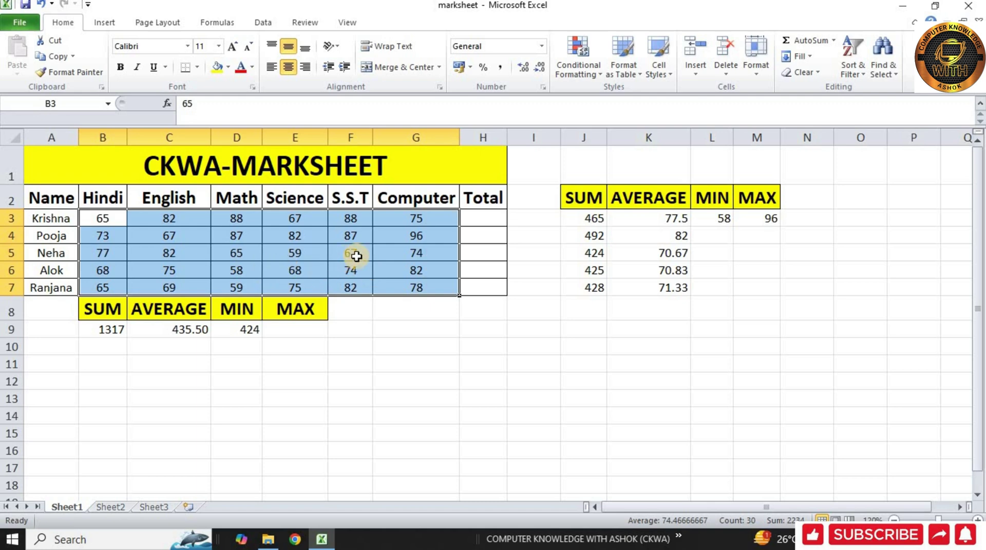
left_click(416, 234)
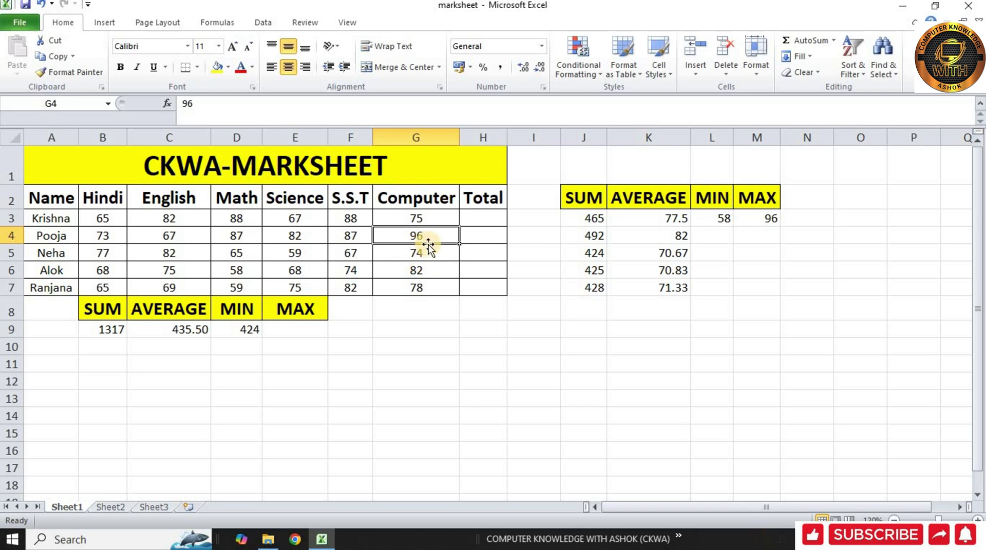
- Set the S.S.T mark in F6 to 97 to test the highest-mark formula
left_click(361, 269)
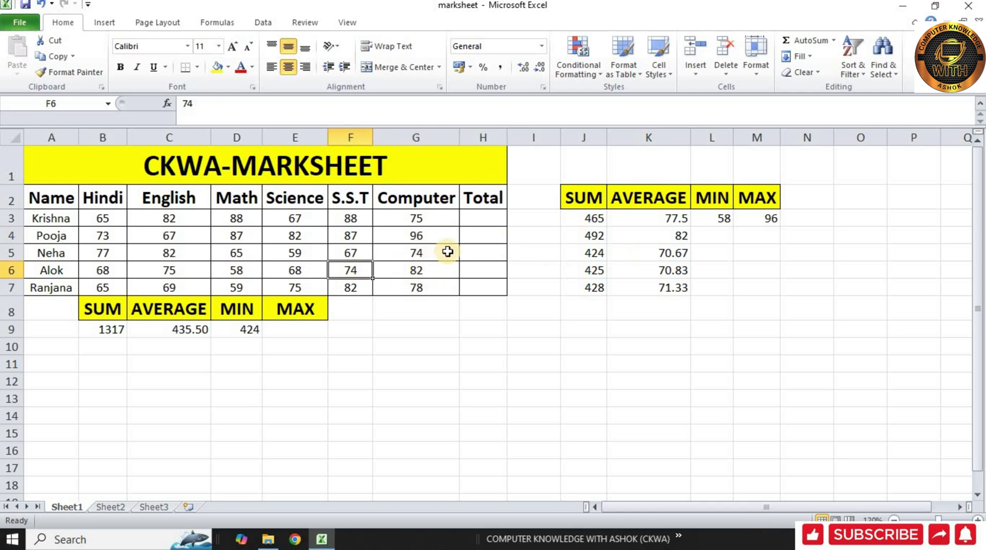
type("97")
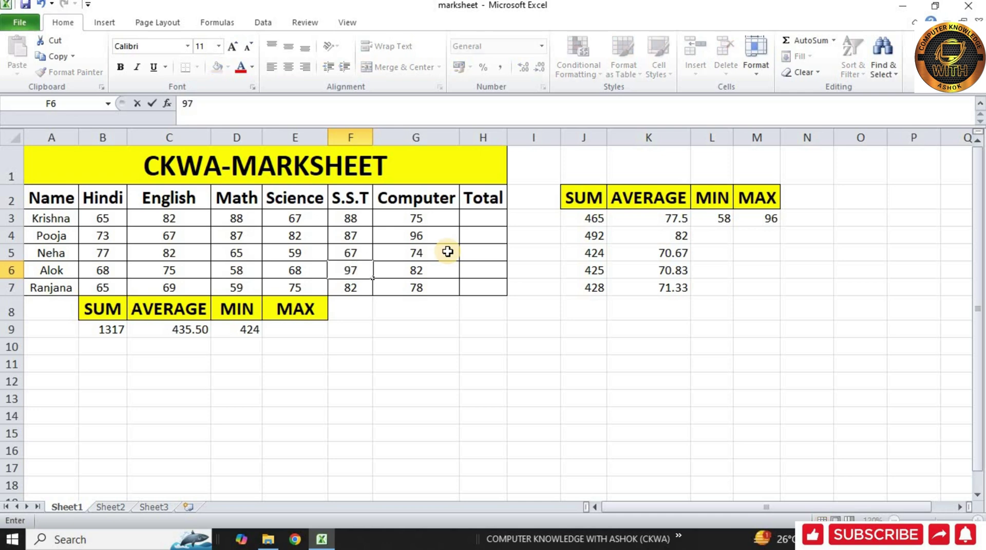
key("Return")
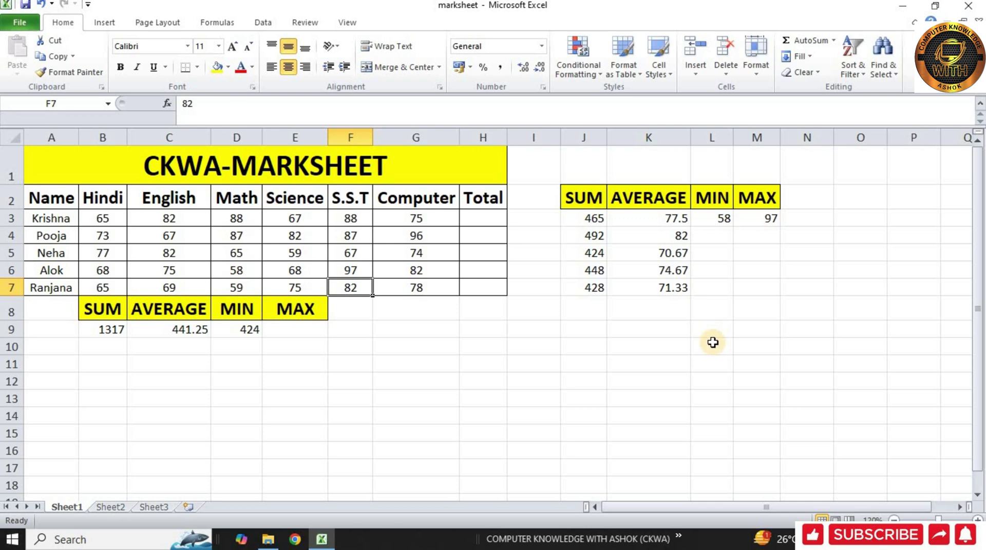
- Enter the formula =MAX(B3:K7) in E9 to get the highest value across marks, totals and averages, and check it against the SUM column
left_click(294, 332)
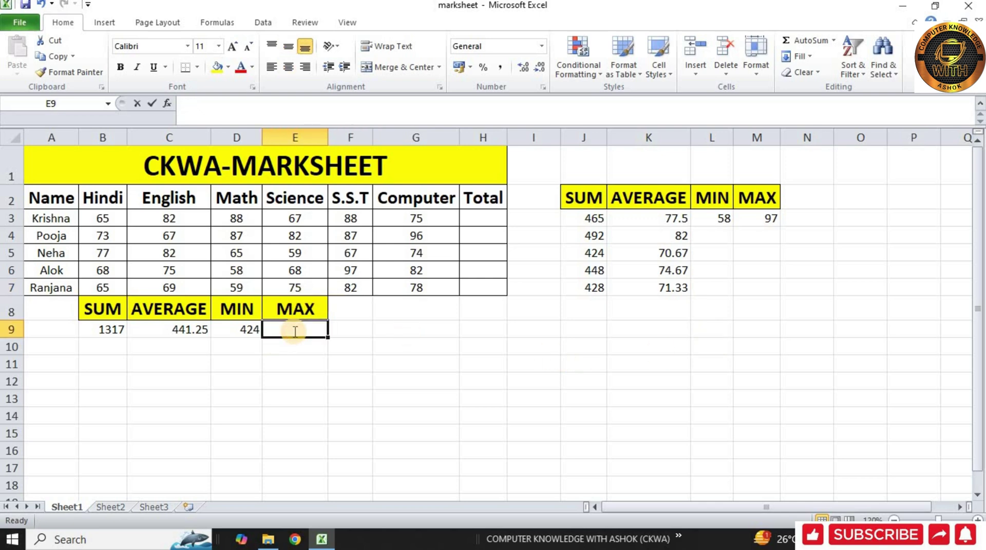
type("=MAX")
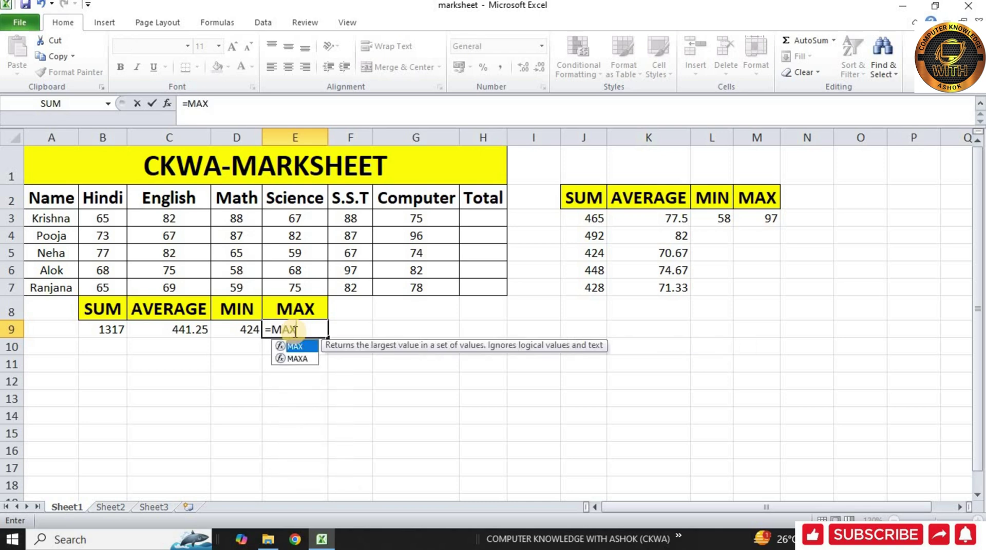
type("(")
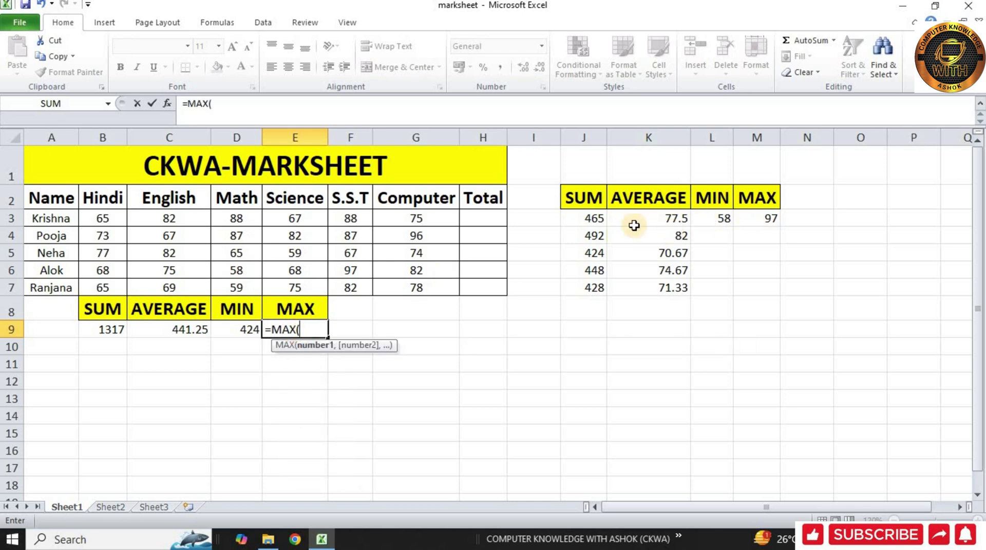
left_click_drag(106, 218, 665, 285)
type(")")
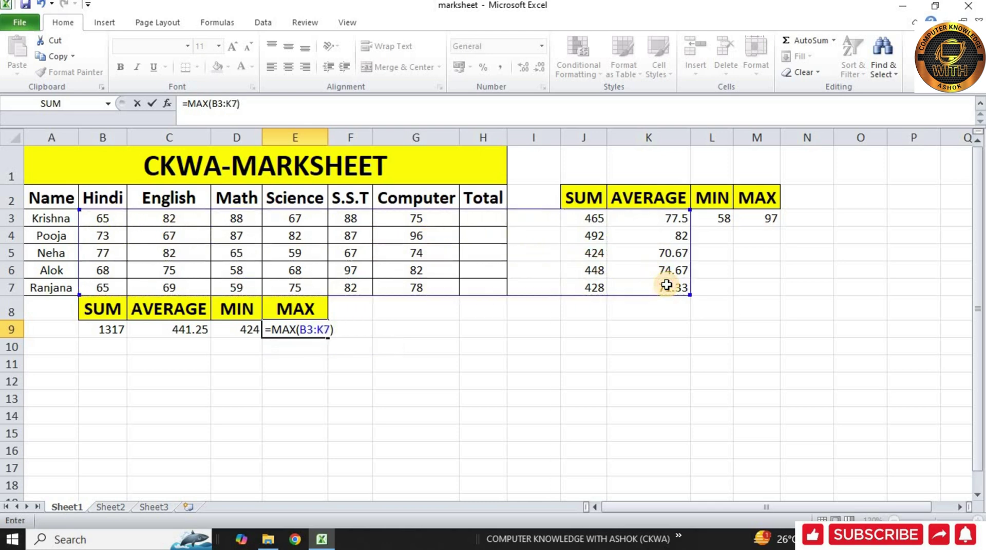
key("Return")
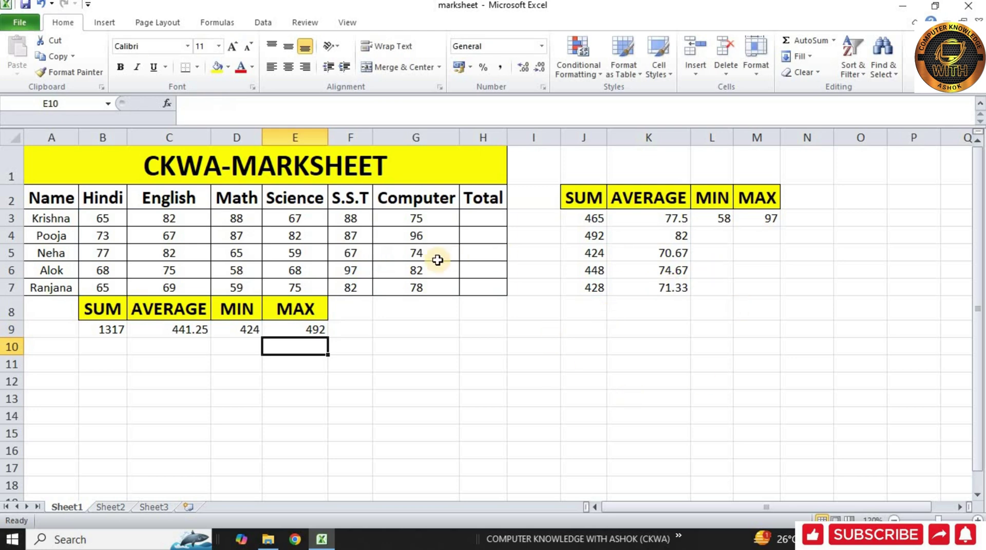
left_click(583, 249)
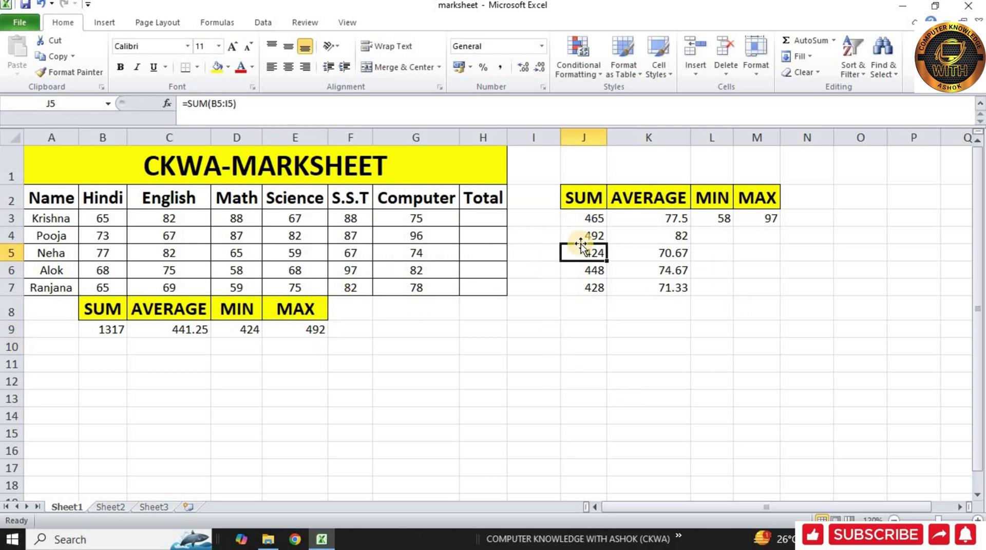
left_click(591, 236)
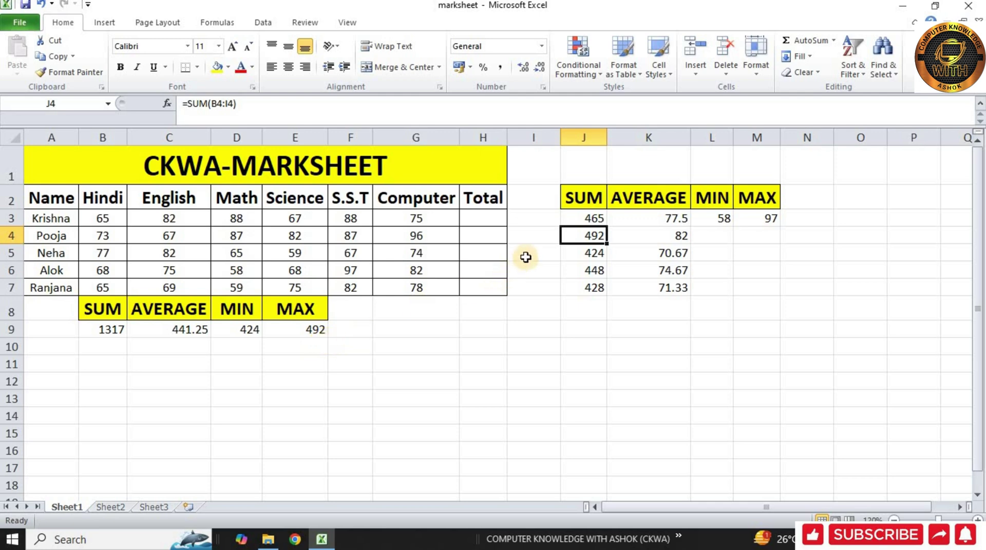
left_click(534, 237)
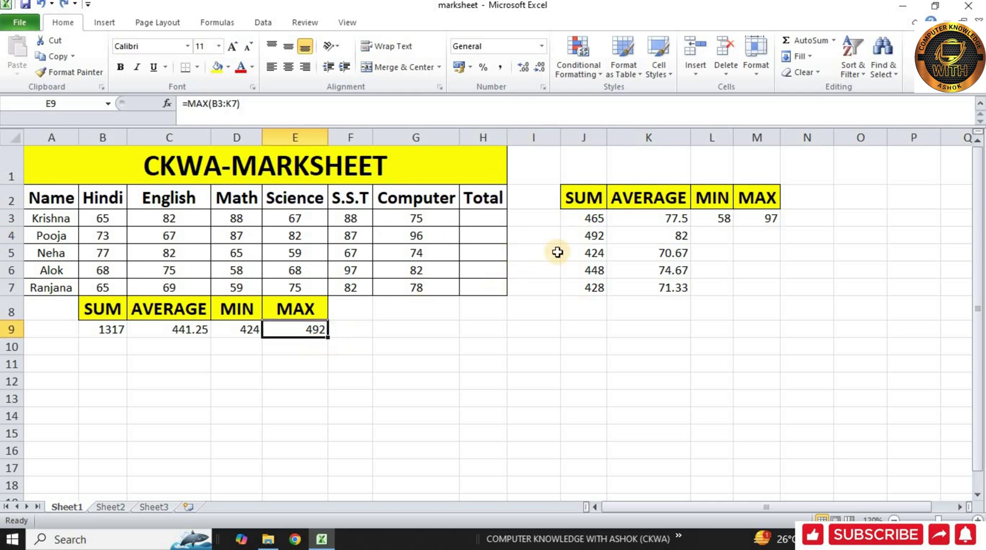